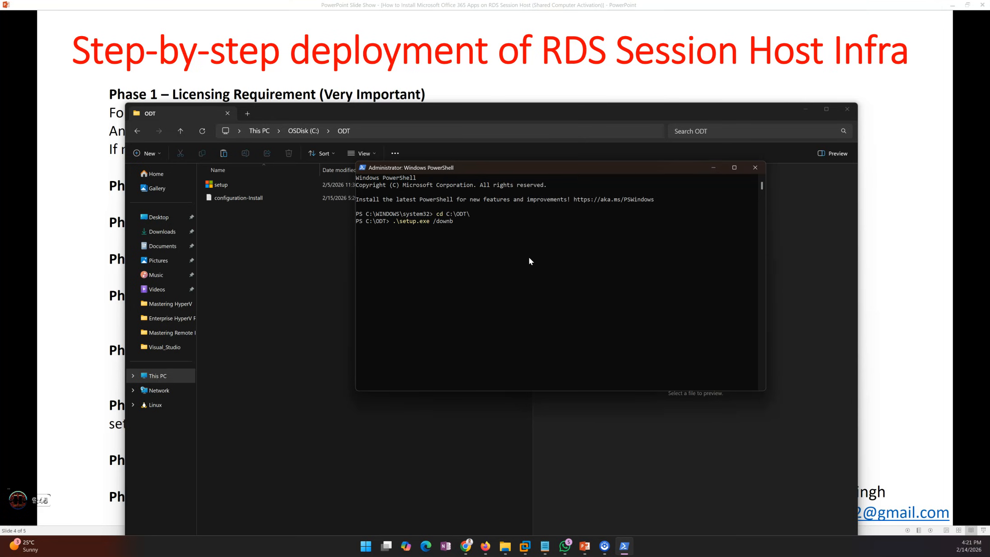
Complete and run the command .\setup.exe /download .\configuration-Install.xml in the administrator PowerShell window
key(BackSpace)
key(BackSpace)
key(BackSpace)
text(load)
text(.\co)
key(Tab)
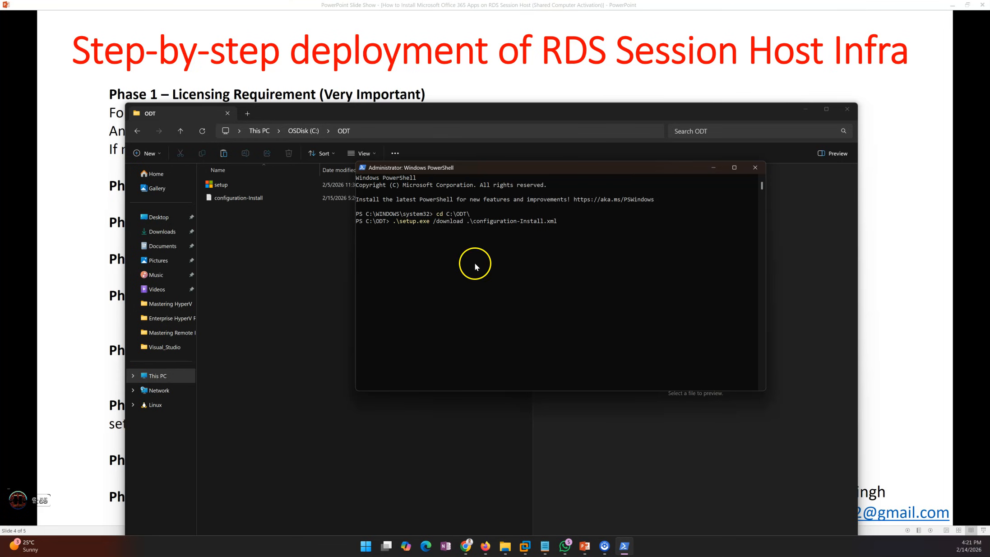
drag(470, 171, 452, 199)
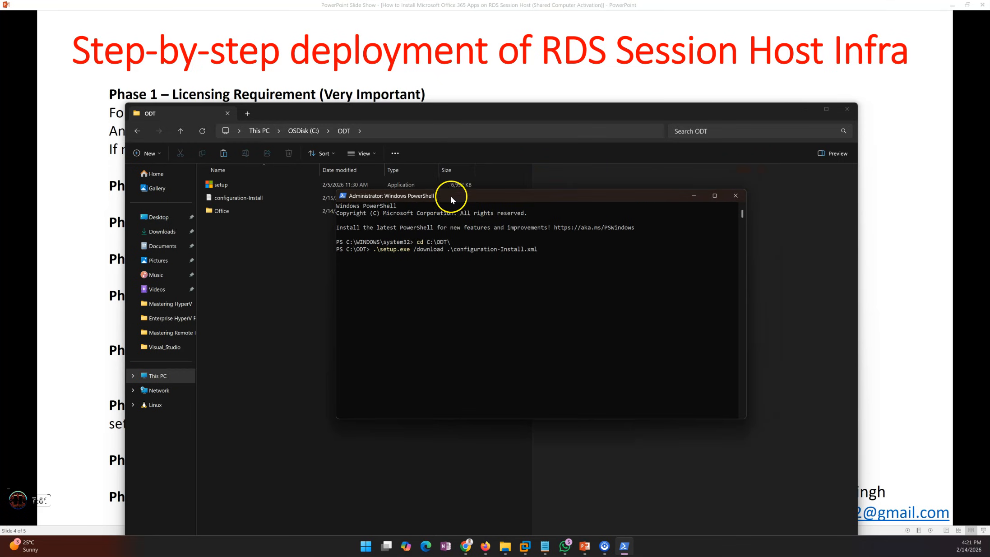
Open the newly downloaded Office folder inside C:\ODT to check the installation files
drag(415, 199, 348, 227)
click(228, 212)
double_click(227, 212)
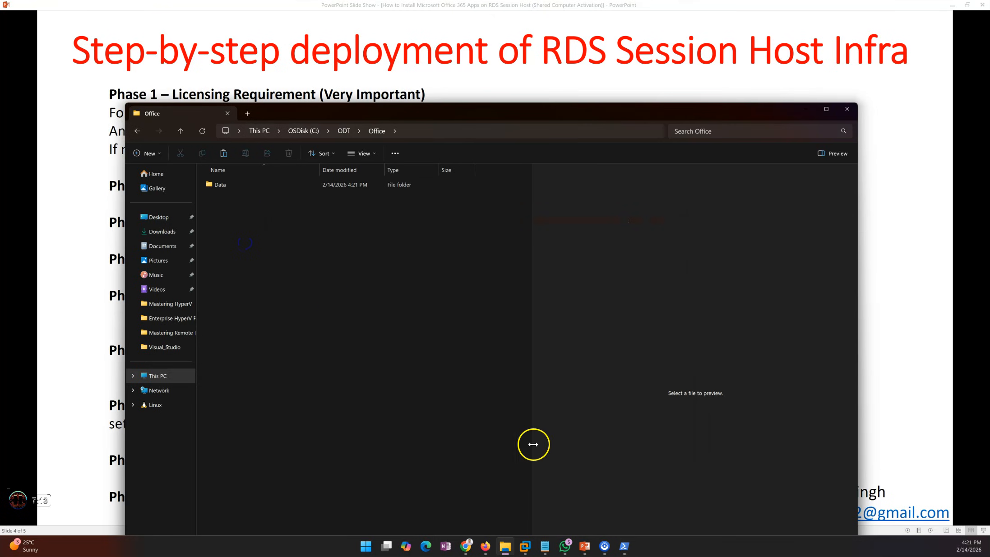
Open Task Manager and inspect the Ethernet adapter's network throughput on the Performance page
right_click(667, 547)
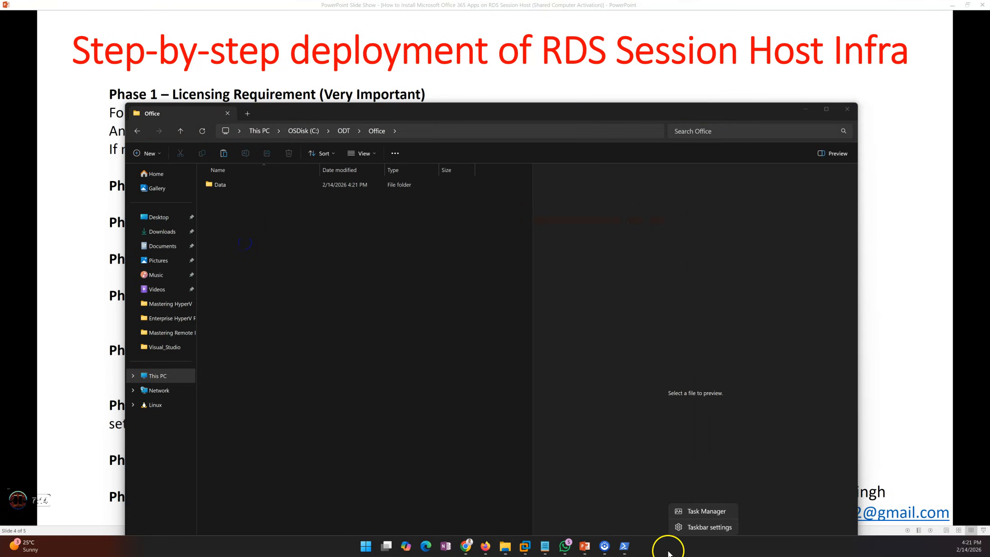
click(702, 513)
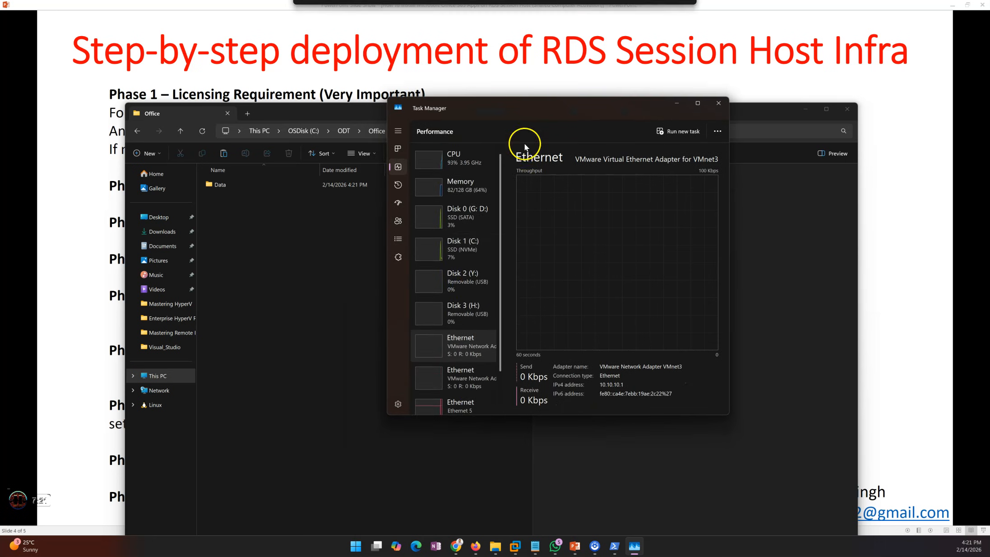
scroll(471, 316, down, 2)
click(464, 368)
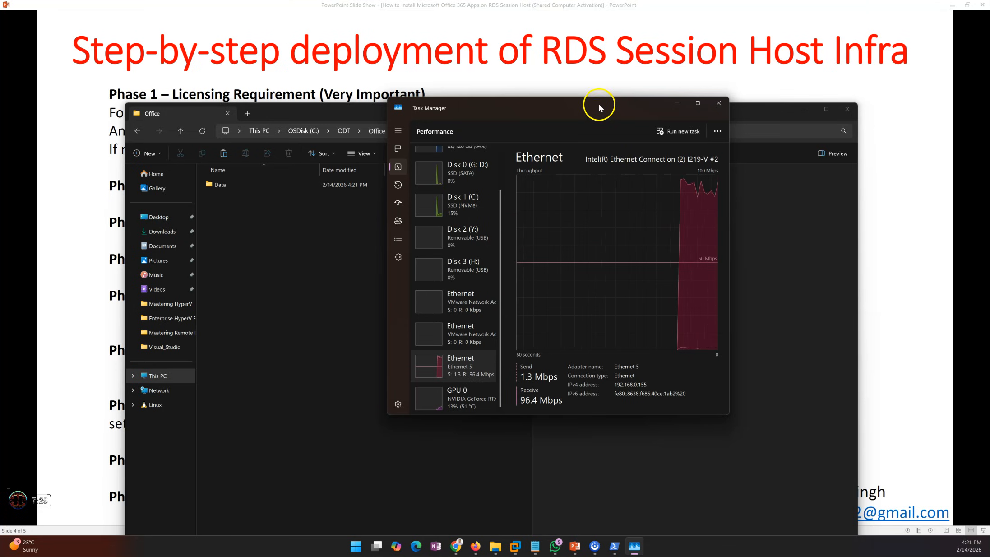
Switch to the Win2K25-RDSH01 virtual machine, close Programs and Features, and open the ODT folder on C:
click(515, 546)
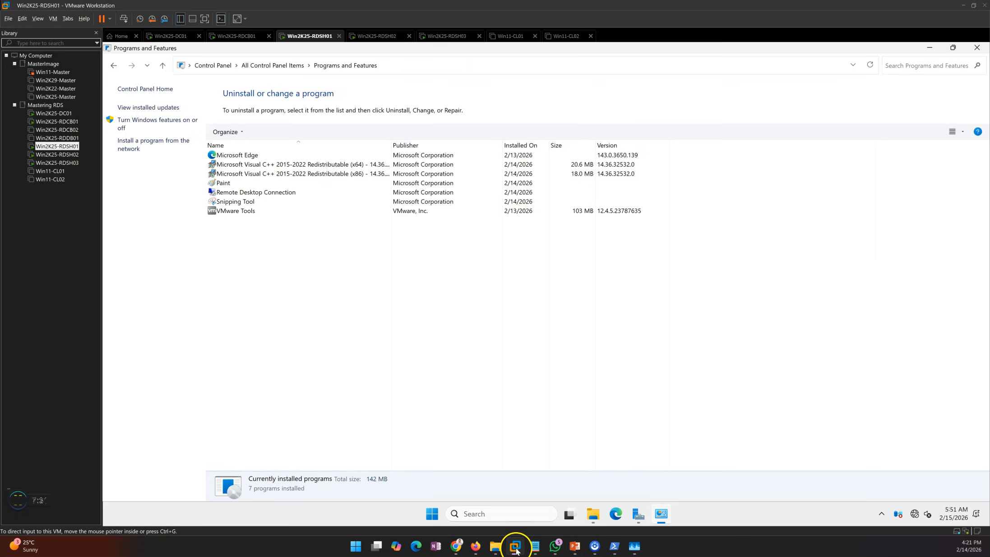
click(977, 47)
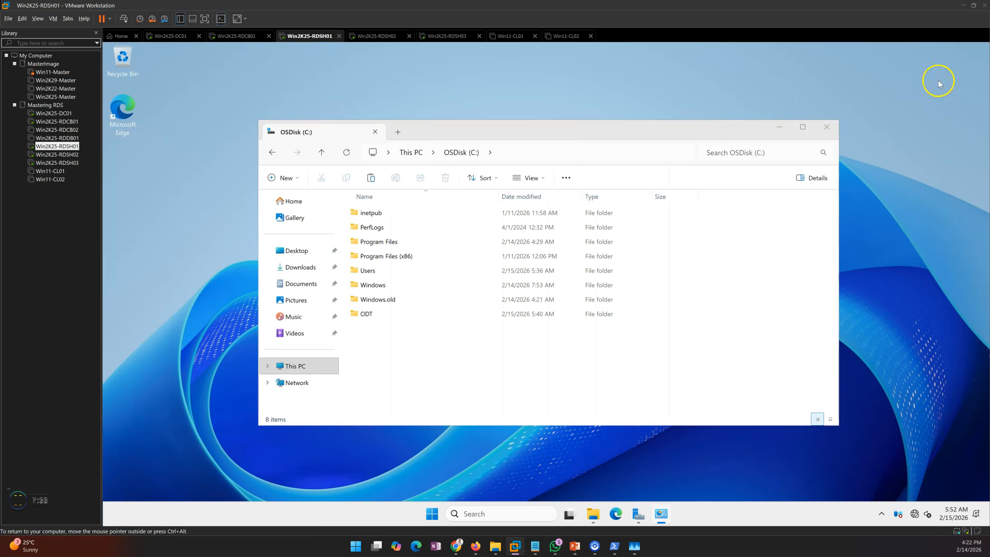
double_click(366, 314)
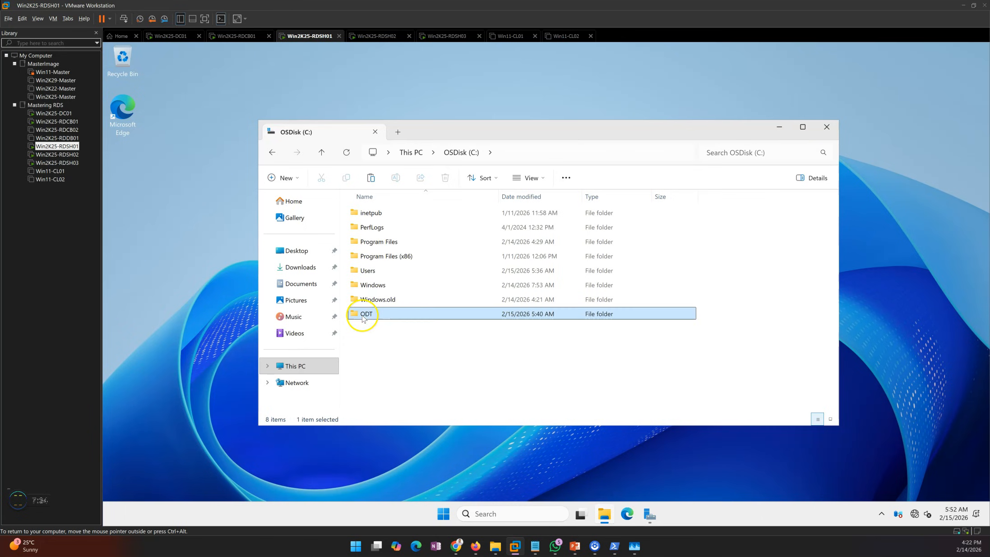
Inspect the Office folder's properties to check its size, then close the dialog
click(365, 214)
right_click(366, 212)
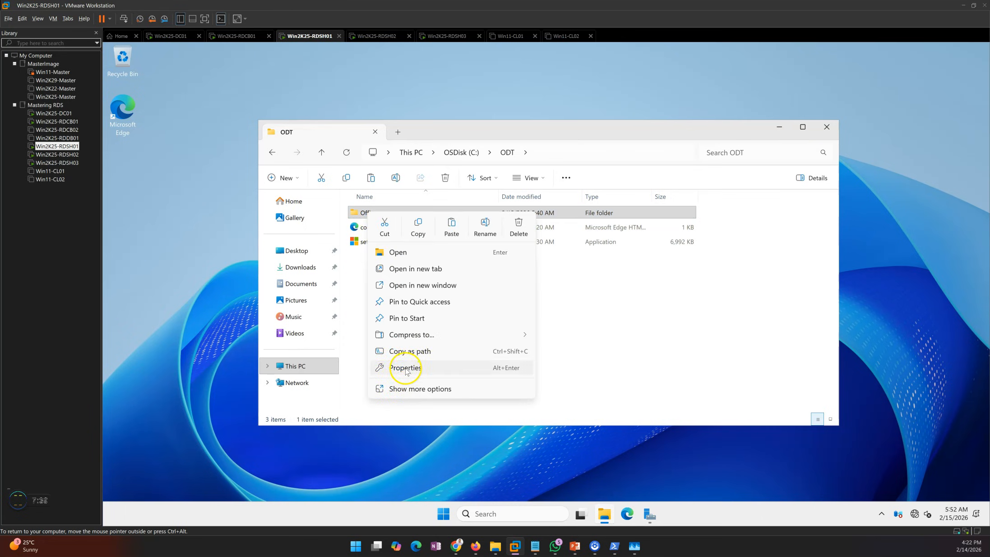
click(400, 367)
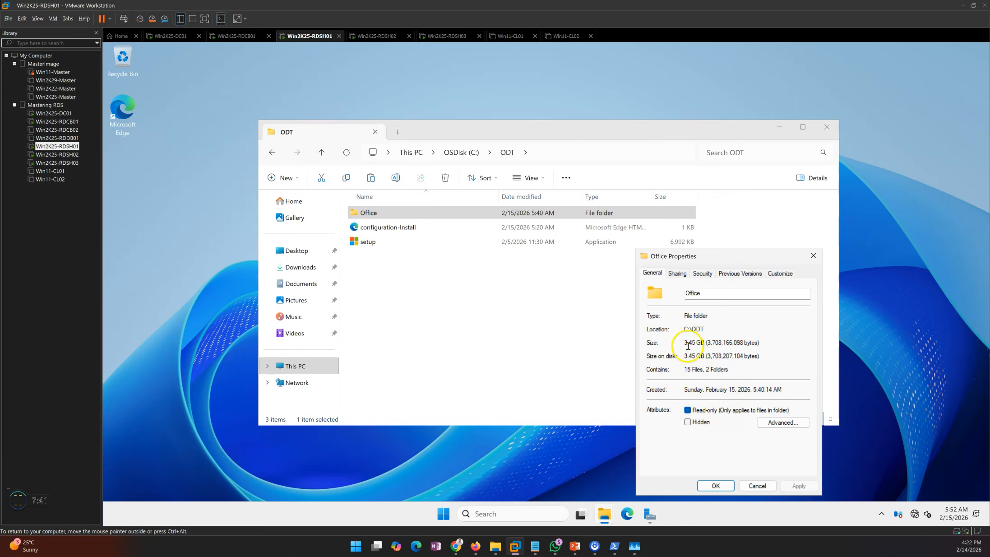
drag(686, 342, 707, 342)
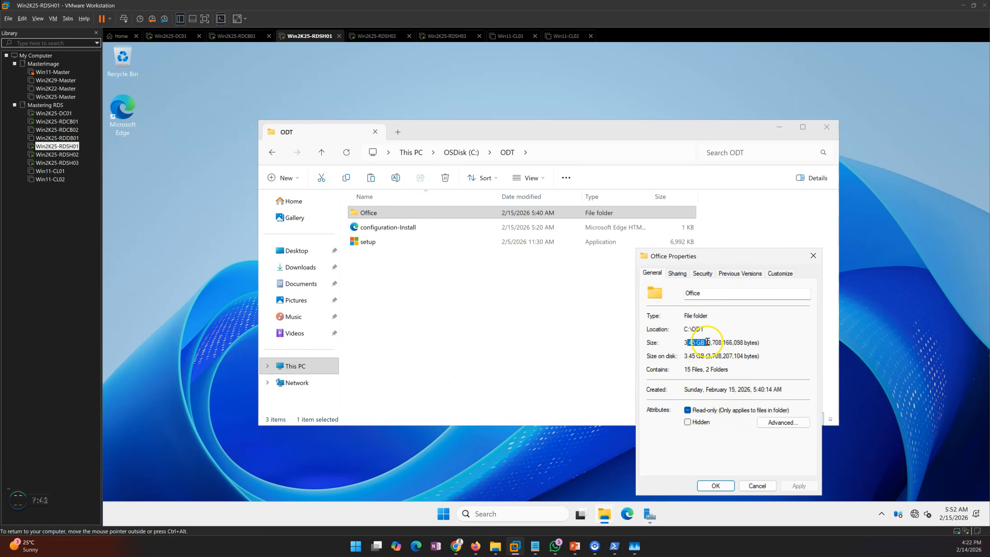
click(757, 486)
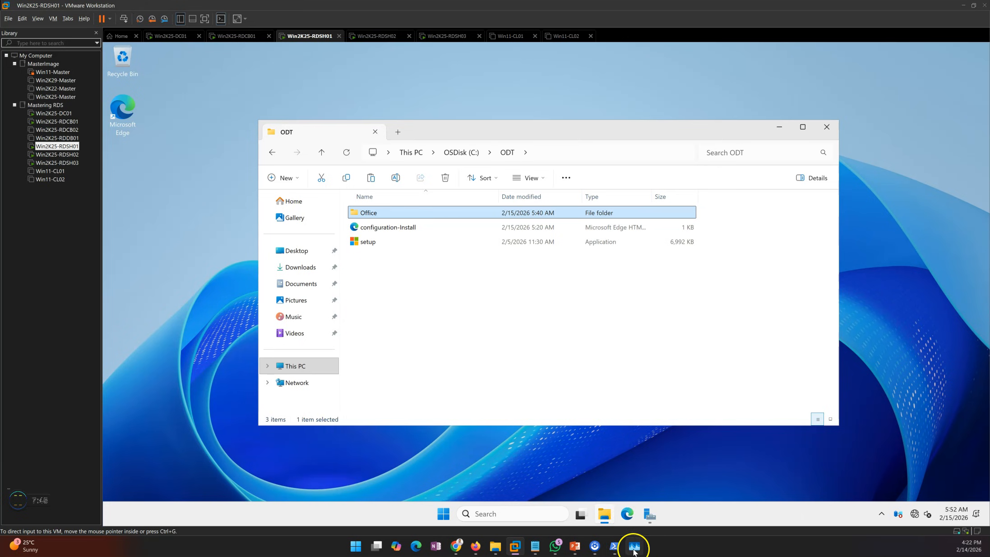
click(637, 492)
click(477, 358)
key(Return)
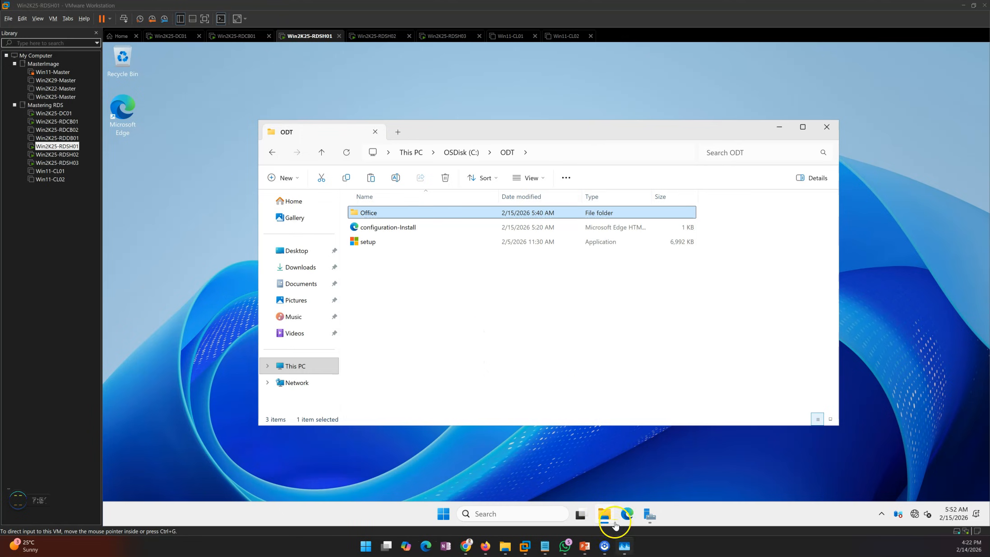
click(408, 293)
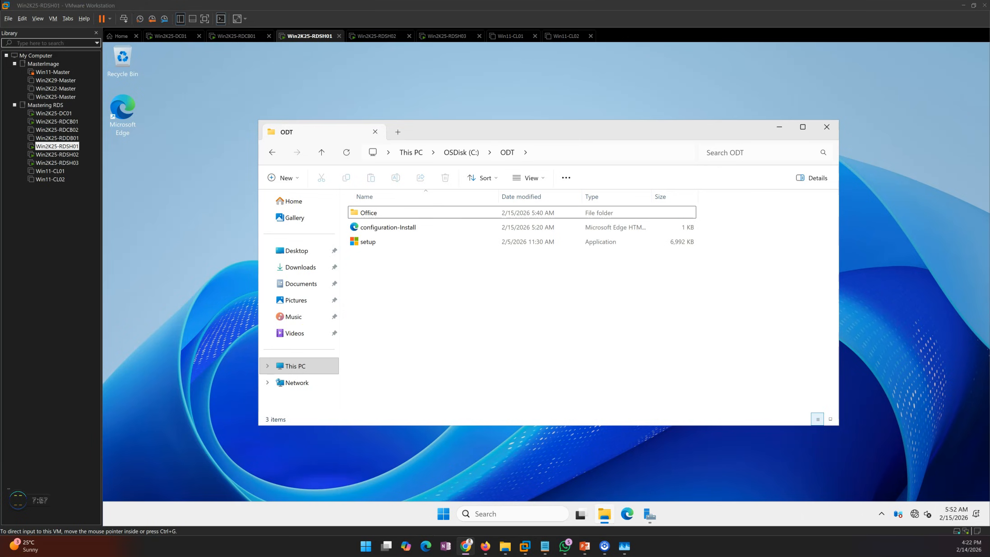
Review the deployment phases on the slide show and return to the virtual machine
click(584, 546)
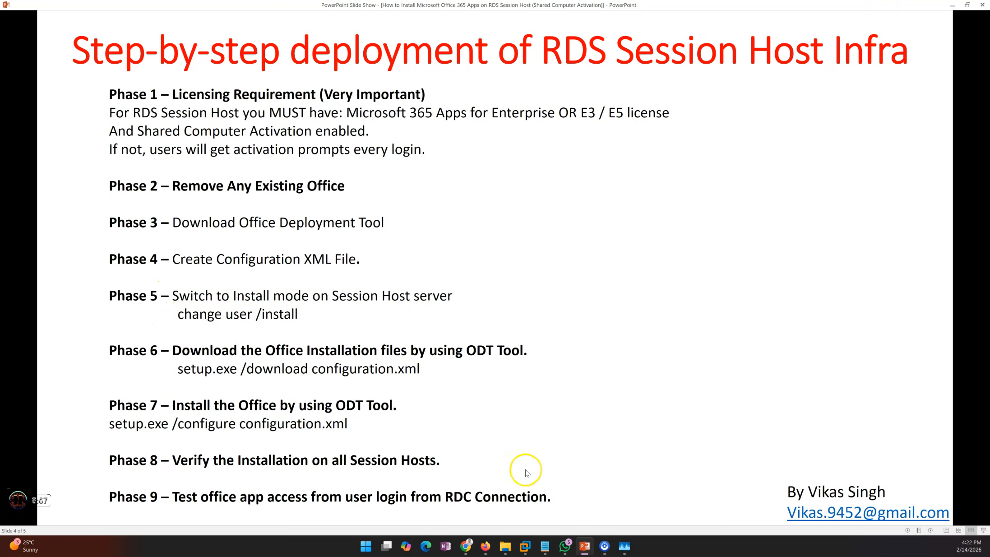
click(583, 544)
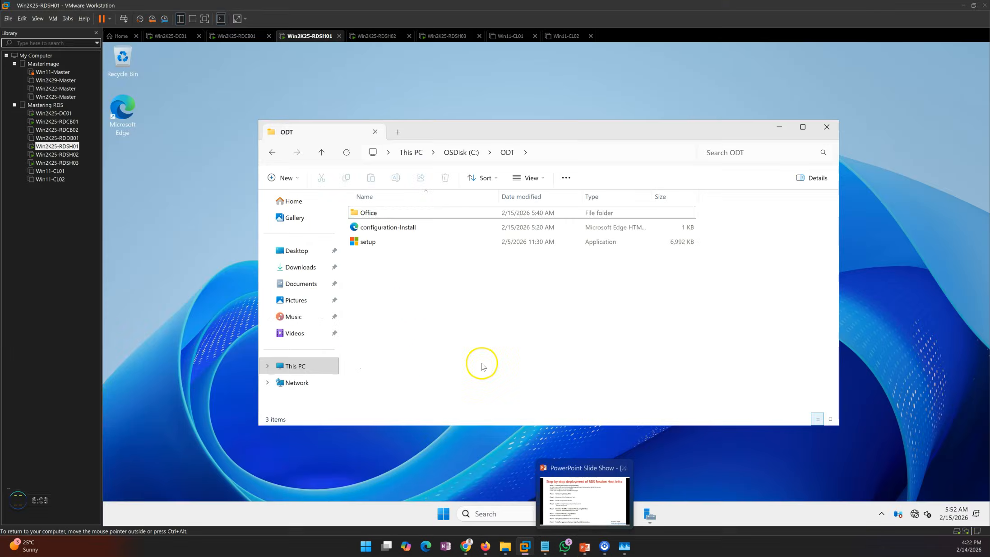
Launch Windows PowerShell as administrator from the Start menu
click(444, 513)
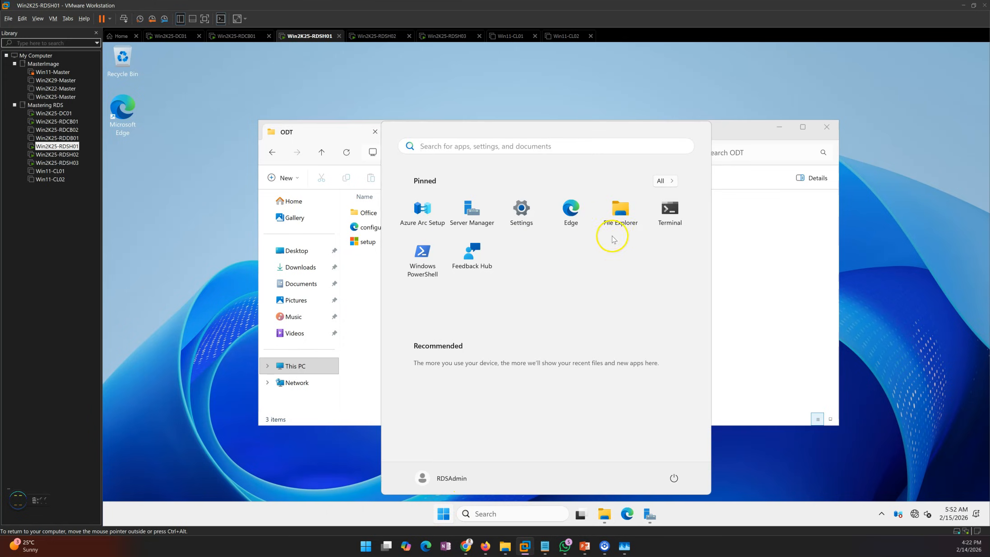
right_click(426, 252)
click(468, 346)
click(489, 362)
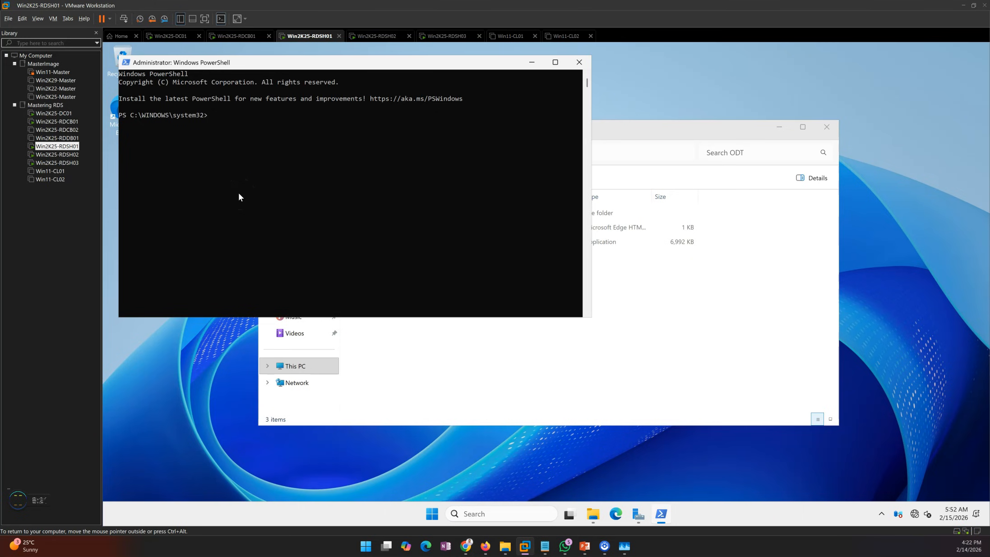
Switch the session host to install mode by running .\change.exe user /install
text(chan)
click(262, 165)
key(Escape)
key(Return)
text(.\change.exe)
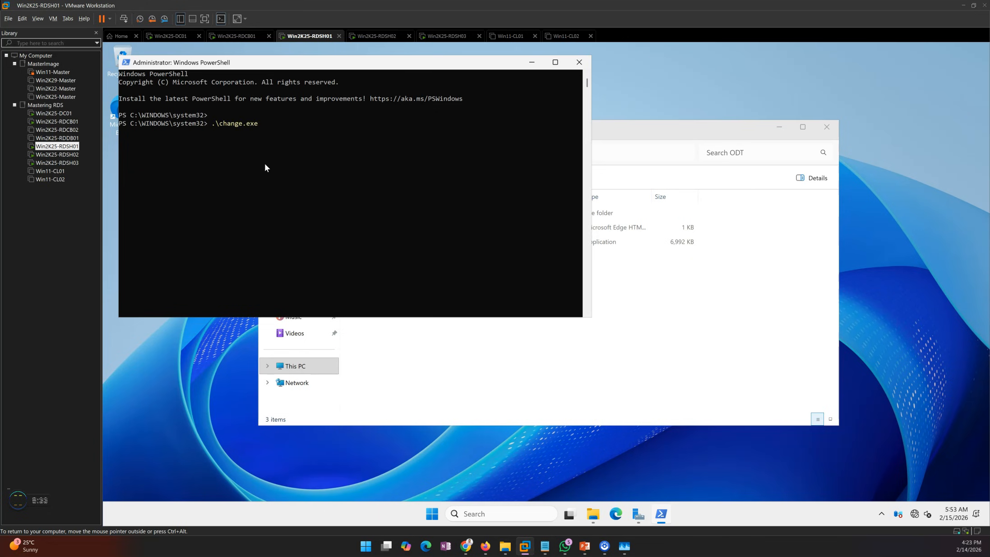
text( user /install)
key(Return)
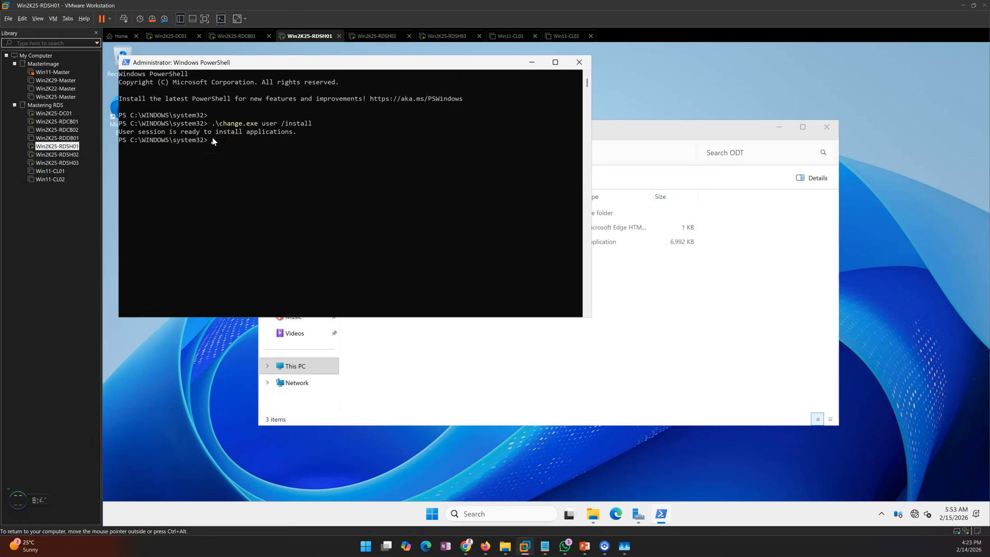
Change the PowerShell directory to C:\ODT\
drag(284, 62, 308, 61)
click(287, 186)
text(cd c)
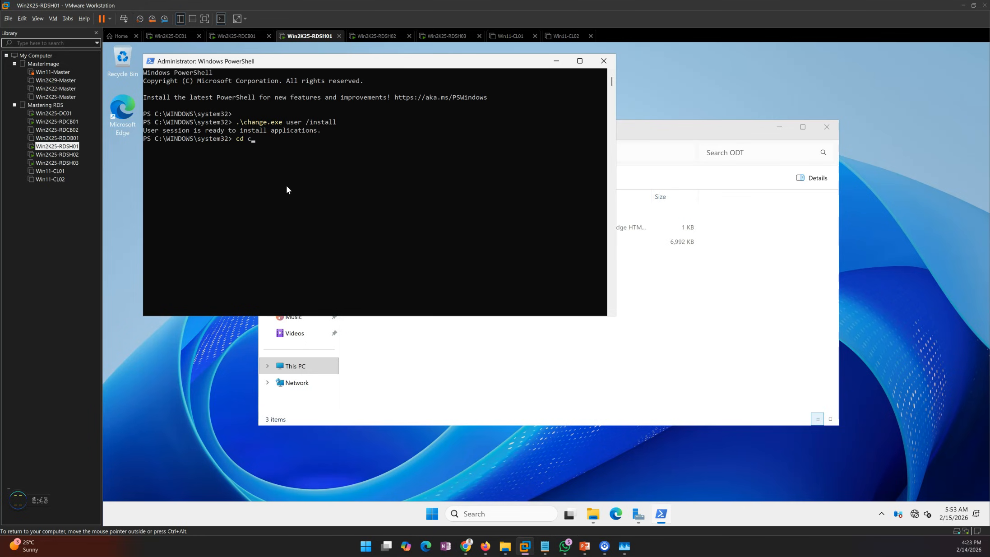
text(:\o)
key(Tab)
key(Return)
Run .\setup.exe /configure .\configuration-Install.xml to start the Office installation
text(configure)
click(584, 546)
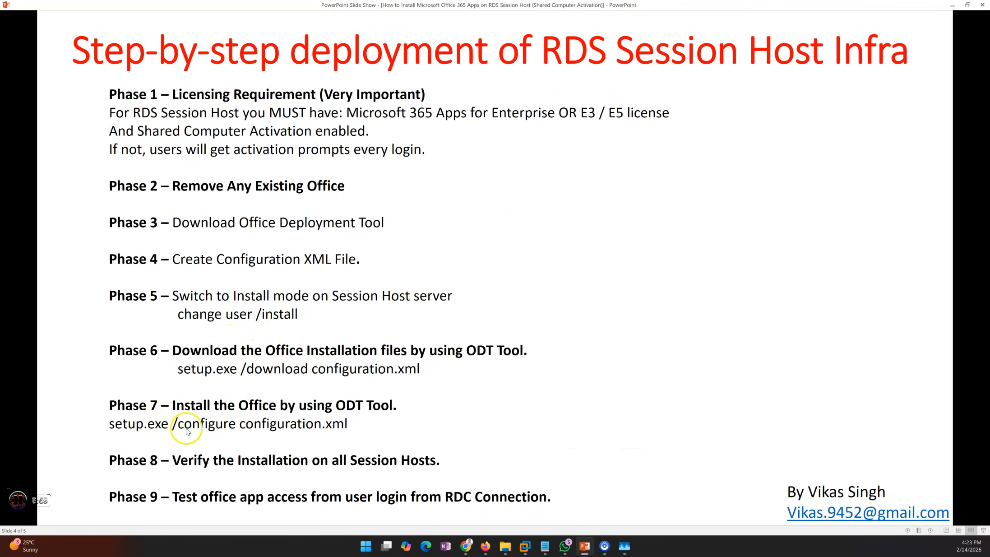
click(585, 546)
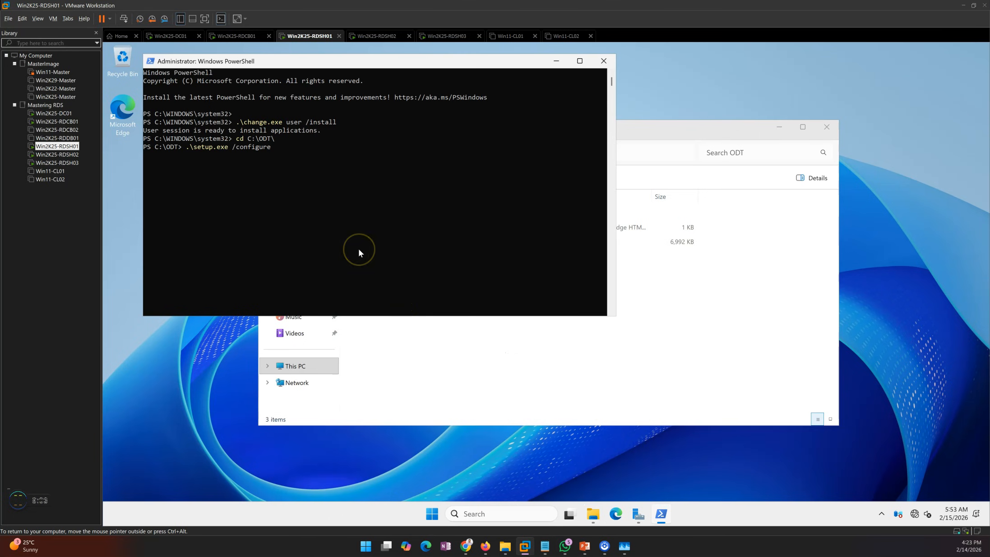
text(.\c)
key(Tab)
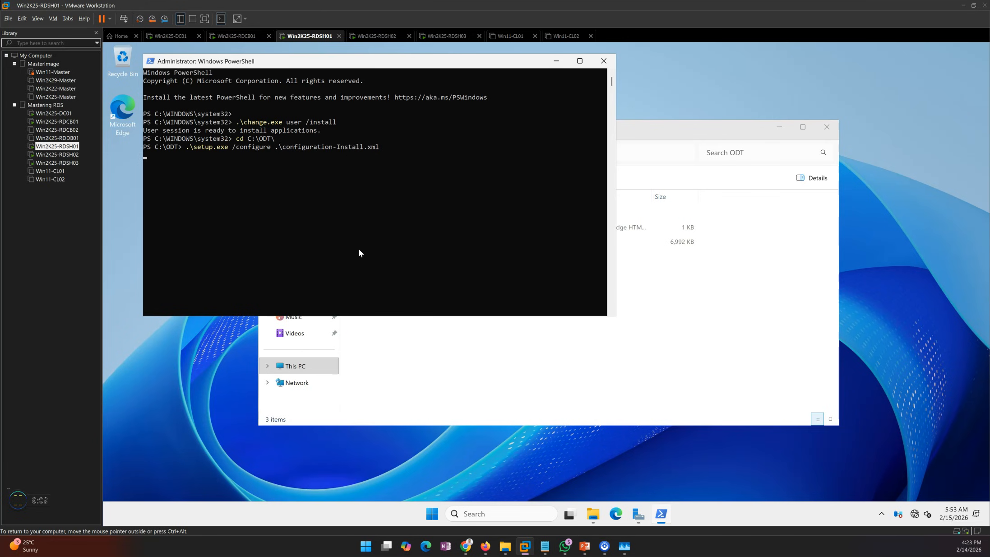
key(Return)
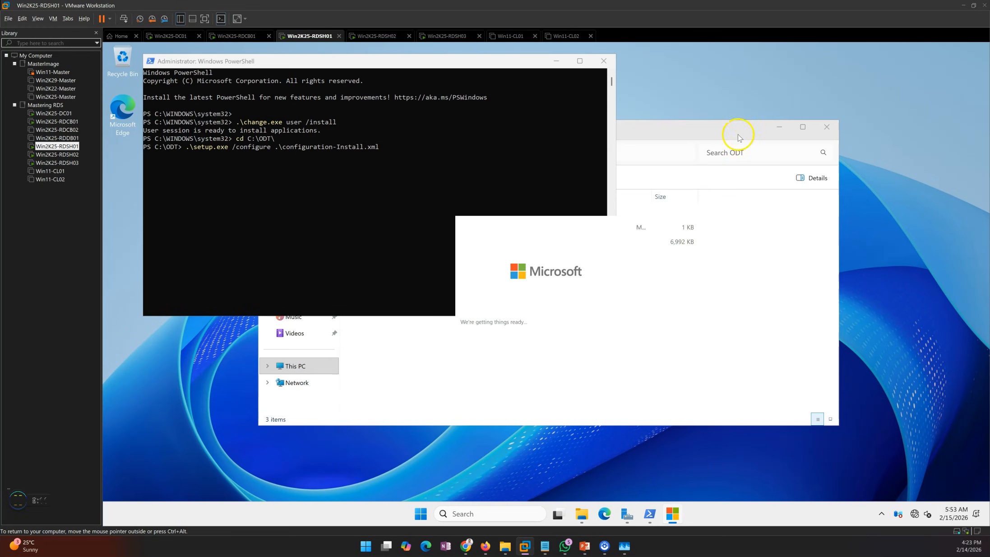
click(778, 128)
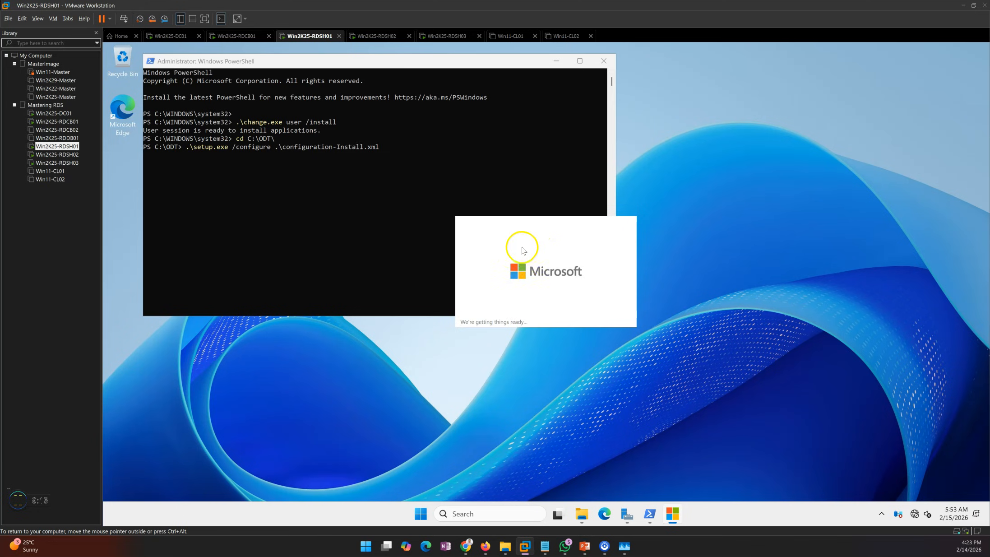
key(ctrl+alt)
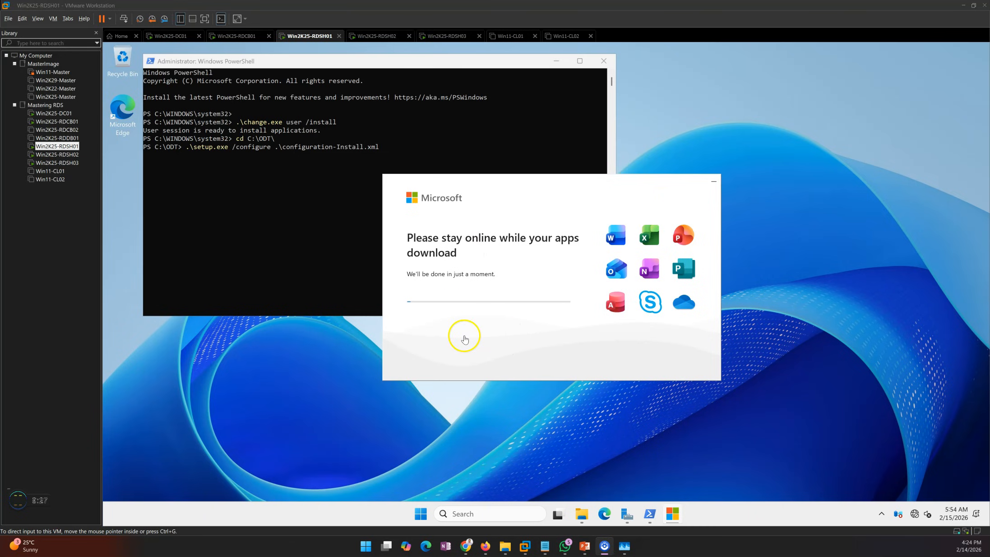
Switch to the Win2K25-RDSH02 virtual machine and sign in with the administrator account's password
click(379, 35)
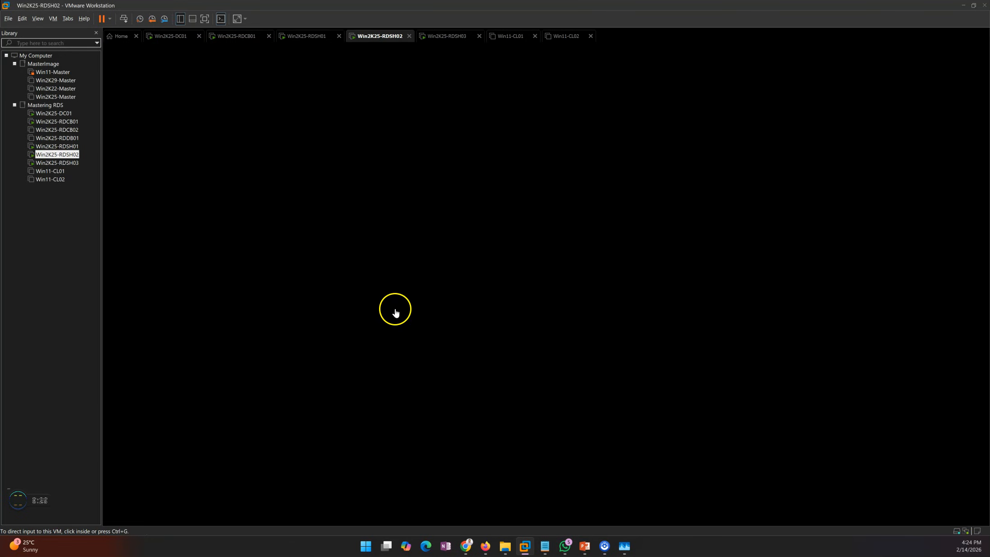
click(124, 19)
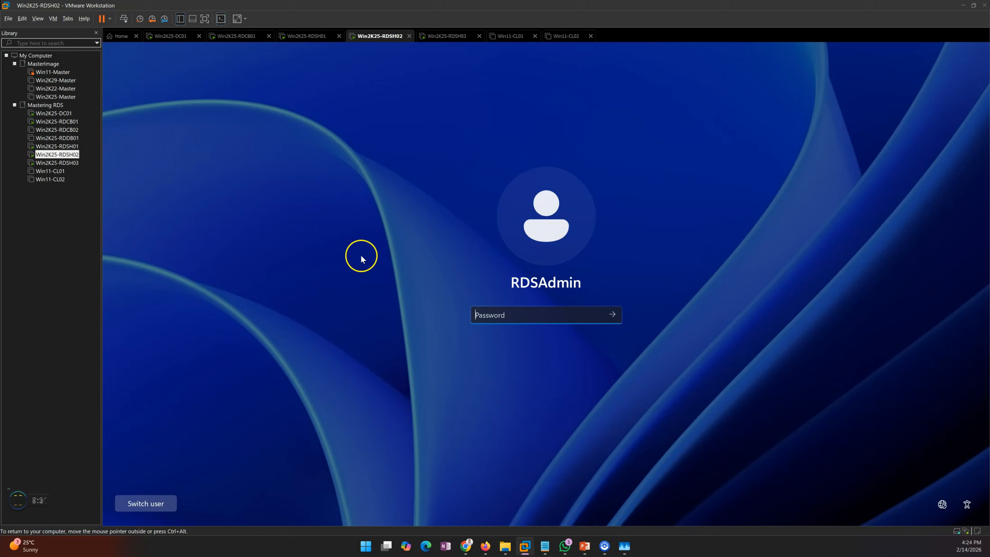
text(********)
key(Return)
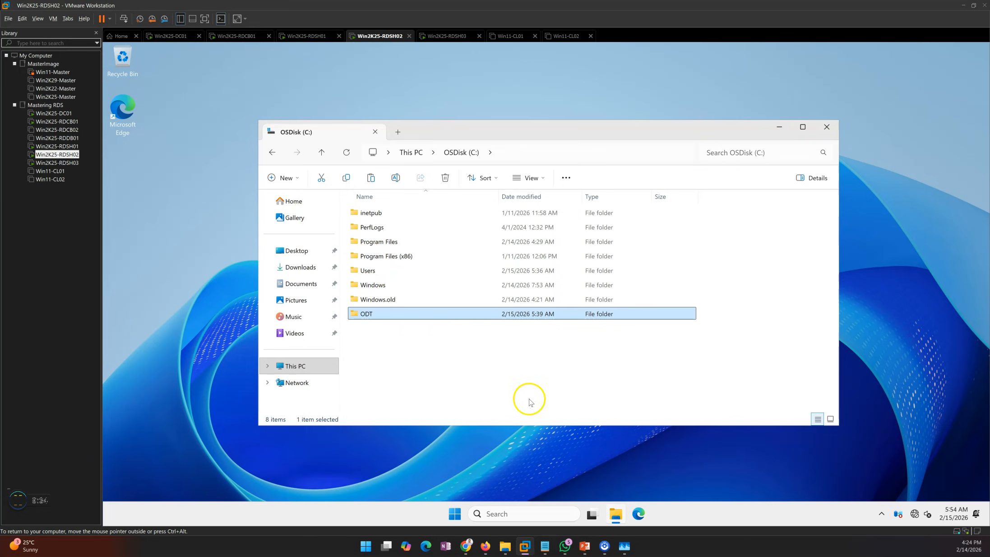
Open the ODT folder and launch Windows PowerShell (Admin) from the Start button's context menu
double_click(380, 313)
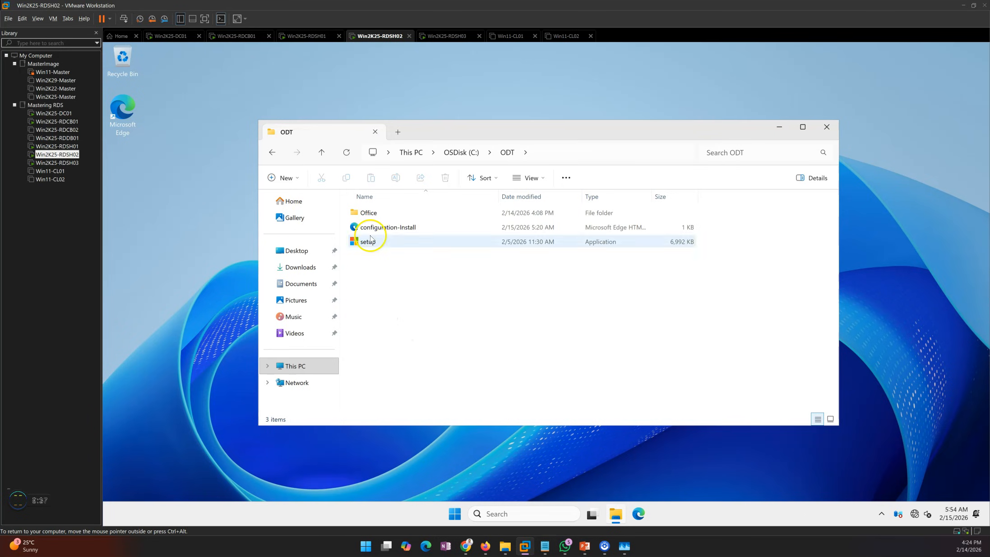
right_click(454, 513)
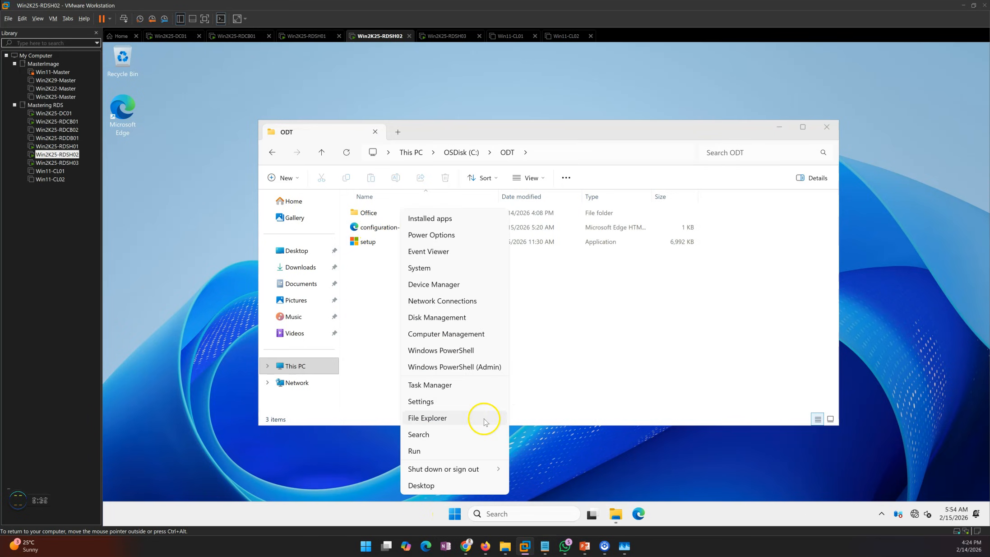
click(454, 366)
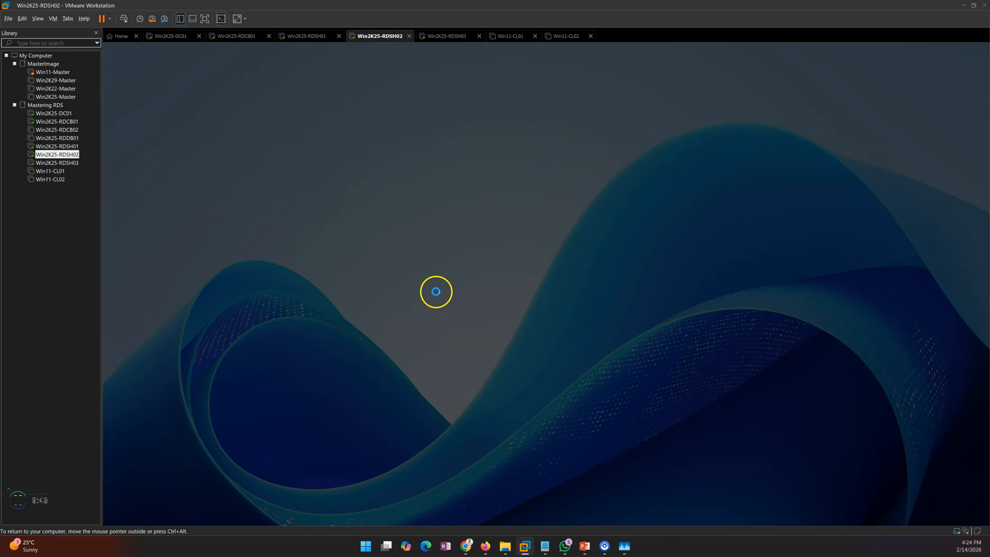
click(507, 362)
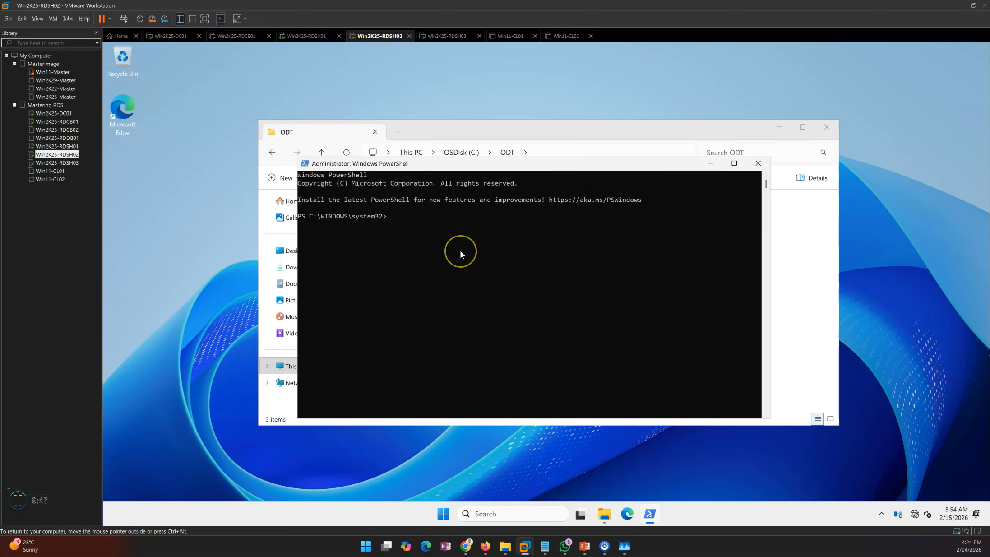
Run .\change.exe user /install to put the session host into install mode
click(461, 249)
text(chan)
key(Tab)
text(ge)
text(/install)
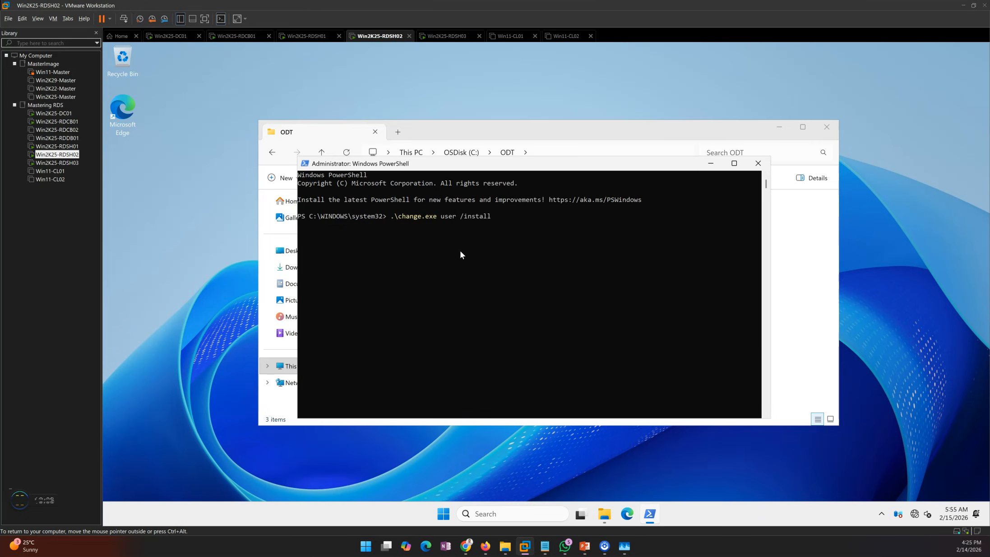
key(Return)
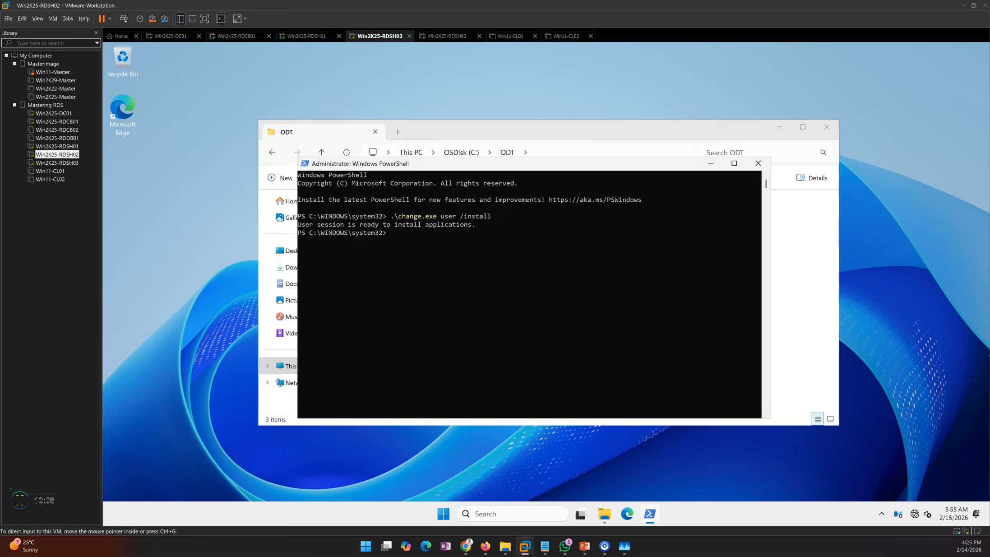
Change the PowerShell directory to C:\ODT\
key(alt+Tab)
click(439, 199)
click(416, 281)
text(set)
key(BackSpace)
key(BackSpace)
key(BackSpace)
text(c:)
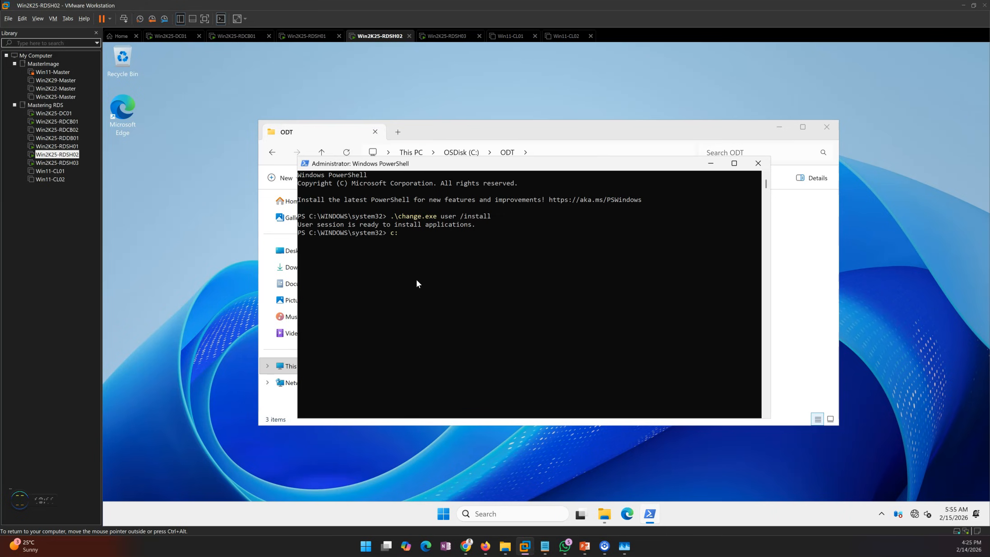
text(\od)
key(Tab)
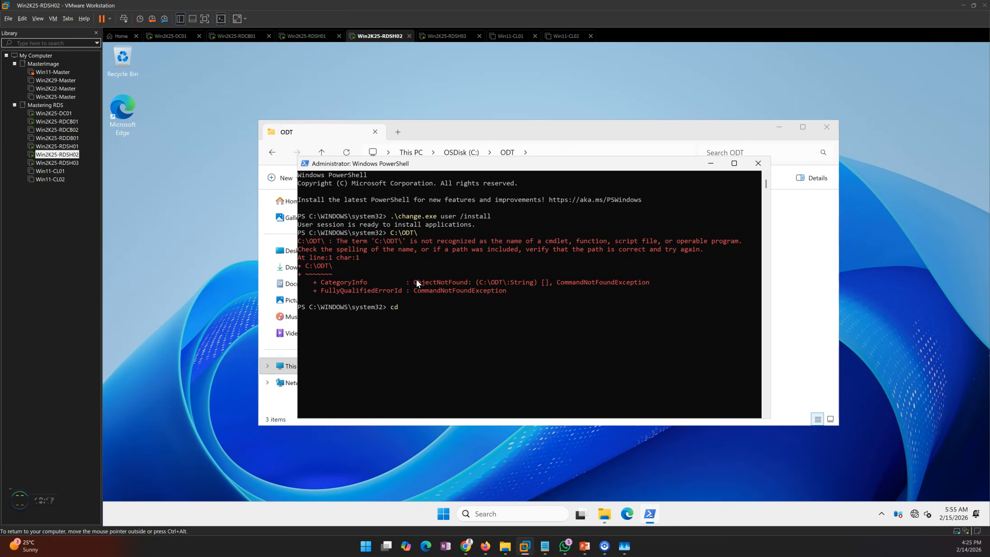
key(Return)
Run .\setup.exe /configure .\configuration-Install.xml and minimize the open windows
text(swet)
key(BackSpace)
key(BackSpace)
key(BackSpace)
text(et)
key(Tab)
text(/condif)
text(ure)
key(BackSpace)
key(BackSpace)
key(BackSpace)
key(BackSpace)
key(BackSpace)
key(BackSpace)
text(figure)
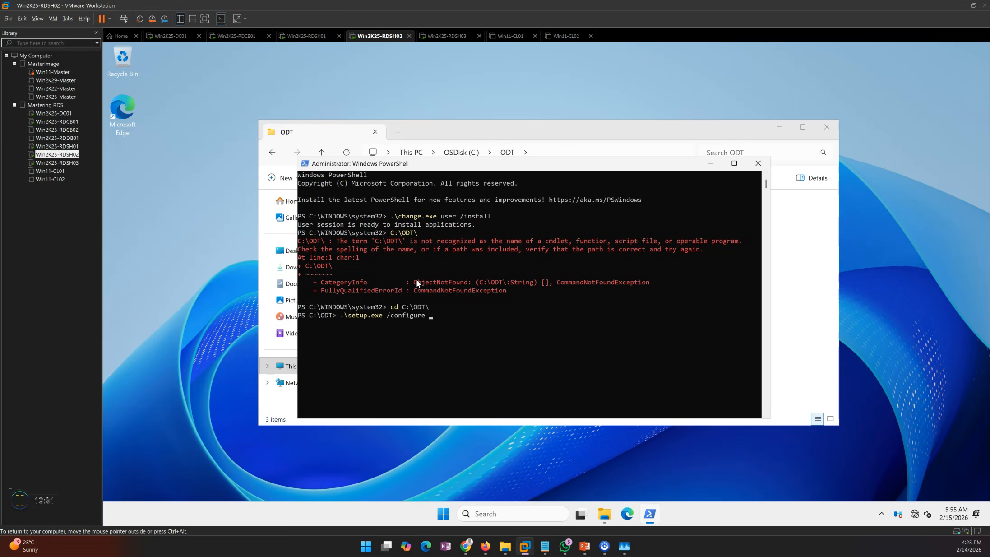
text( in)
text(.\c)
key(Tab)
click(778, 127)
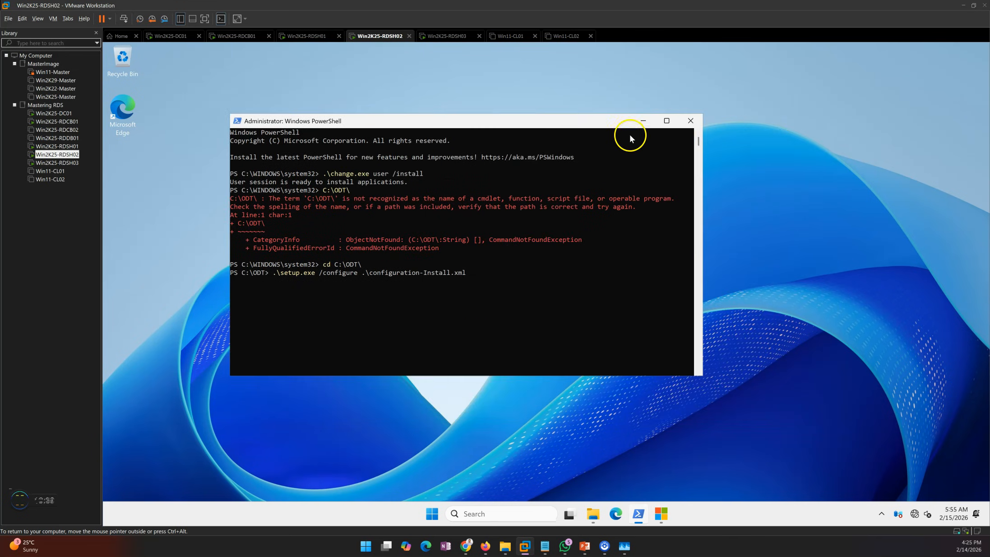
click(642, 121)
Switch to the Win2K25-RDSH03 virtual machine, open the ODT folder and launch Windows PowerShell (Admin)
click(451, 37)
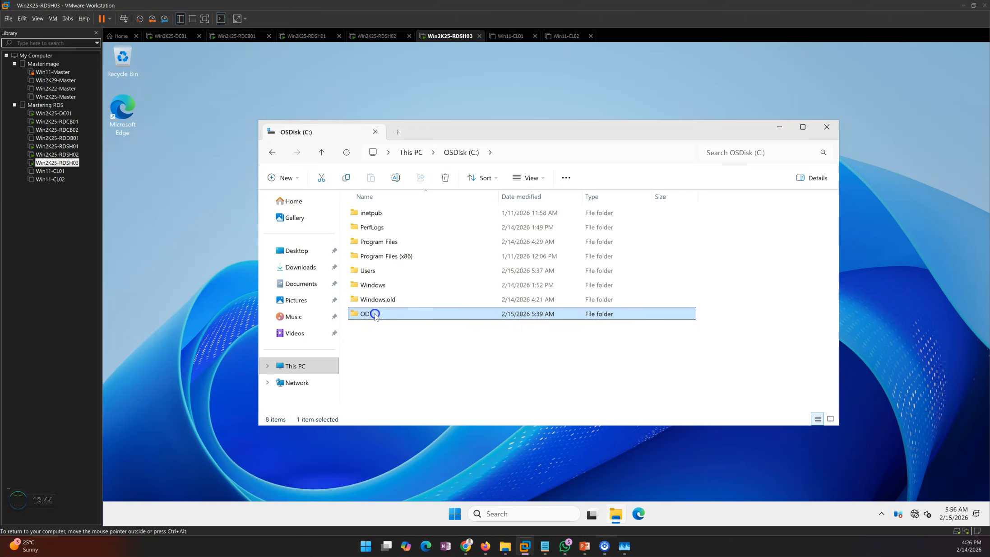
double_click(375, 313)
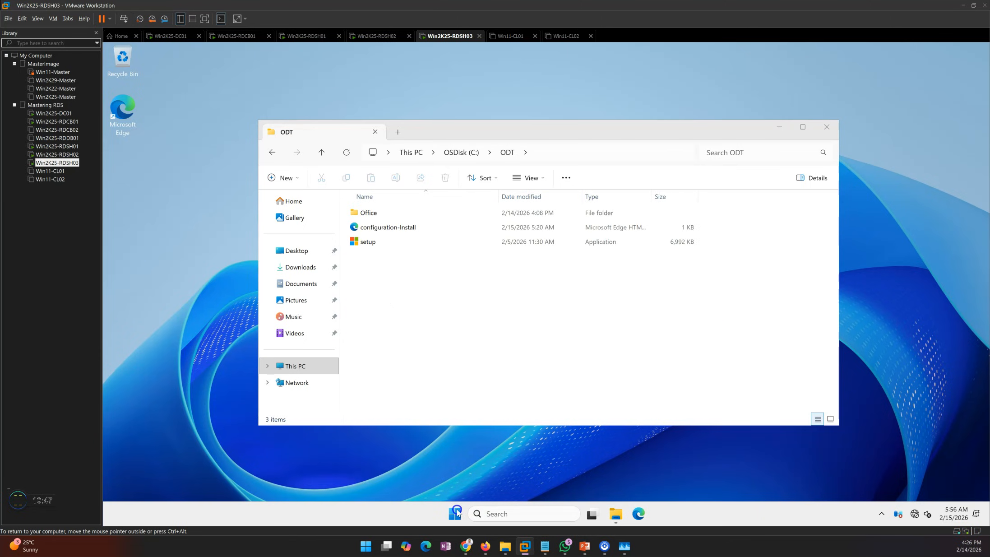
right_click(456, 513)
click(459, 368)
click(467, 359)
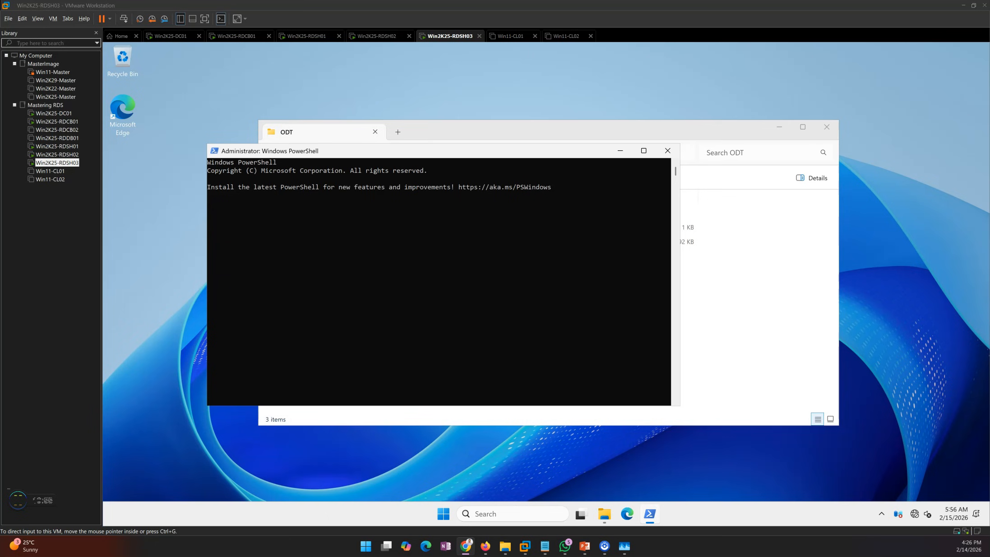
Run .\change.exe user /install to enable install mode on this host
click(328, 314)
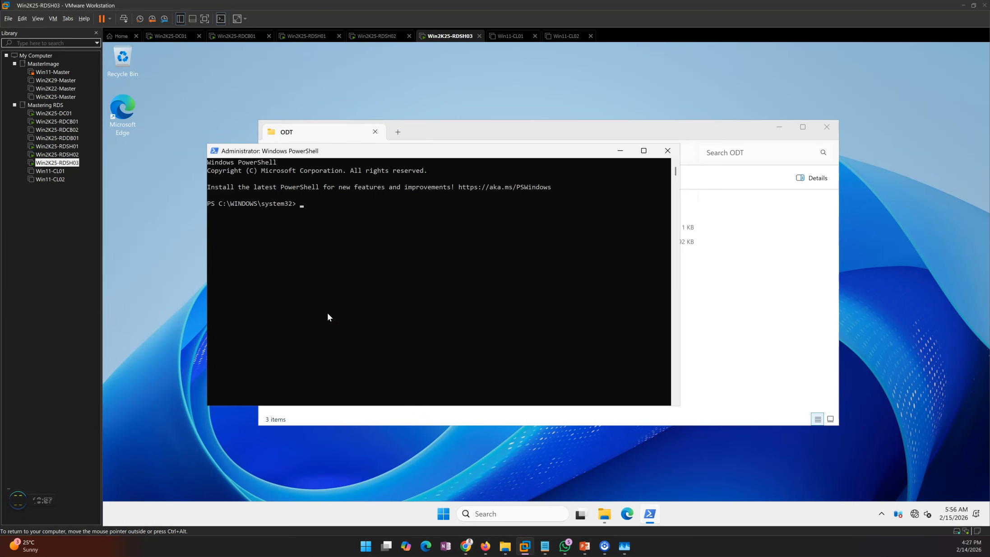
text(chnage)
key(BackSpace)
key(BackSpace)
key(BackSpace)
key(BackSpace)
key(BackSpace)
text(hange.ex)
key(Tab)
text(user /install)
key(Return)
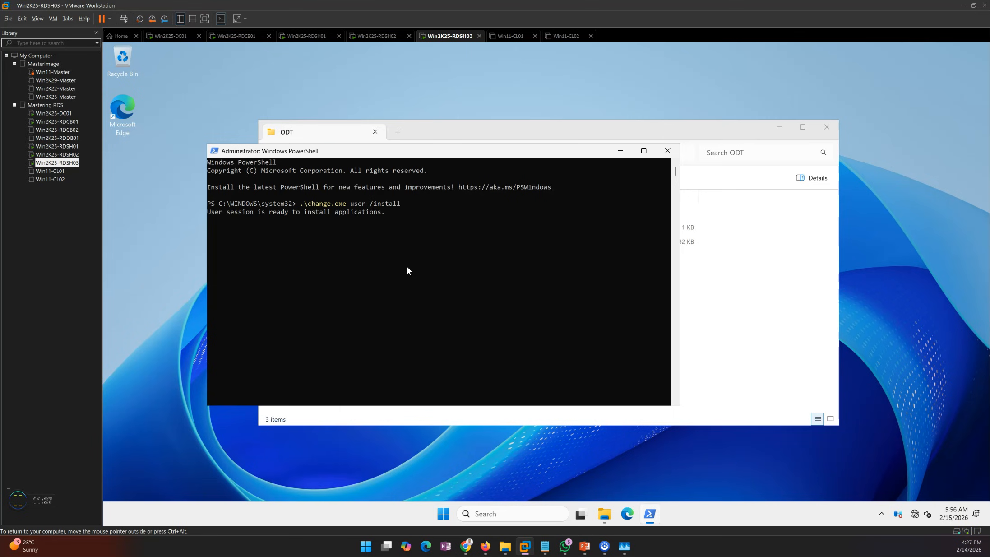
Change the PowerShell directory to C:\ODT\
text(cd c:\od)
key(Tab)
key(Return)
Run .\setup.exe /configure .\configuration-Install.xml to start the Office installation and minimize the windows
text(.\se)
key(Tab)
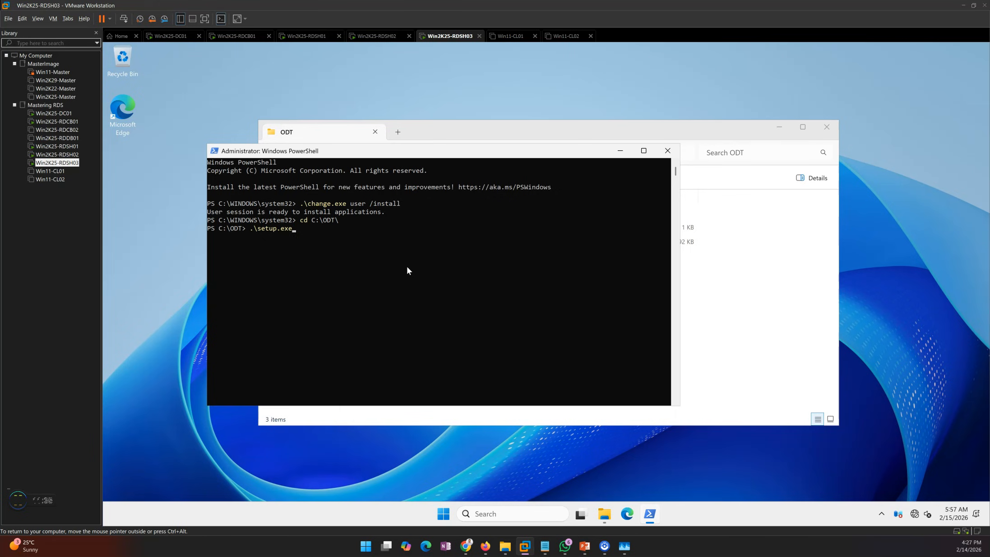
text(/conf)
text(iguration .\c)
key(Tab)
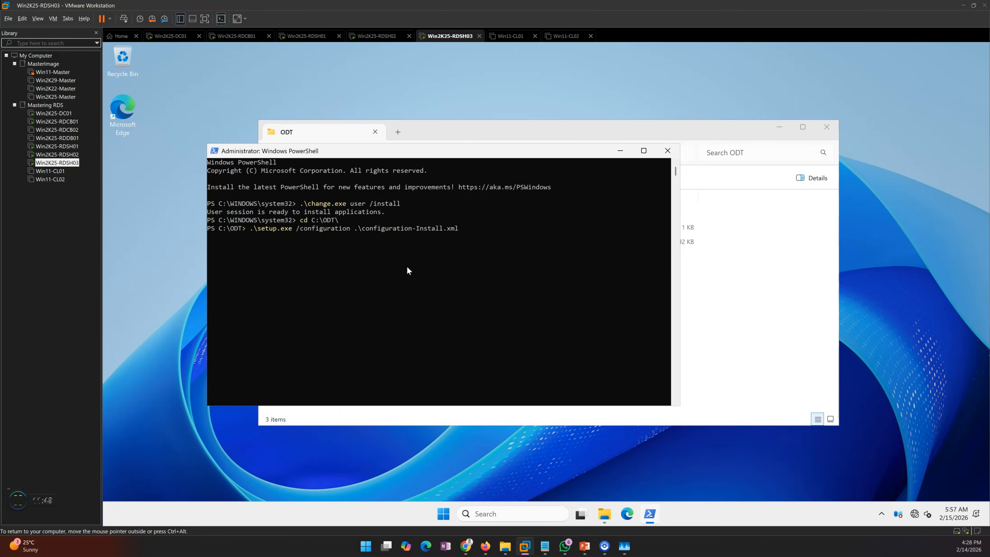
click(779, 127)
drag(518, 158, 461, 122)
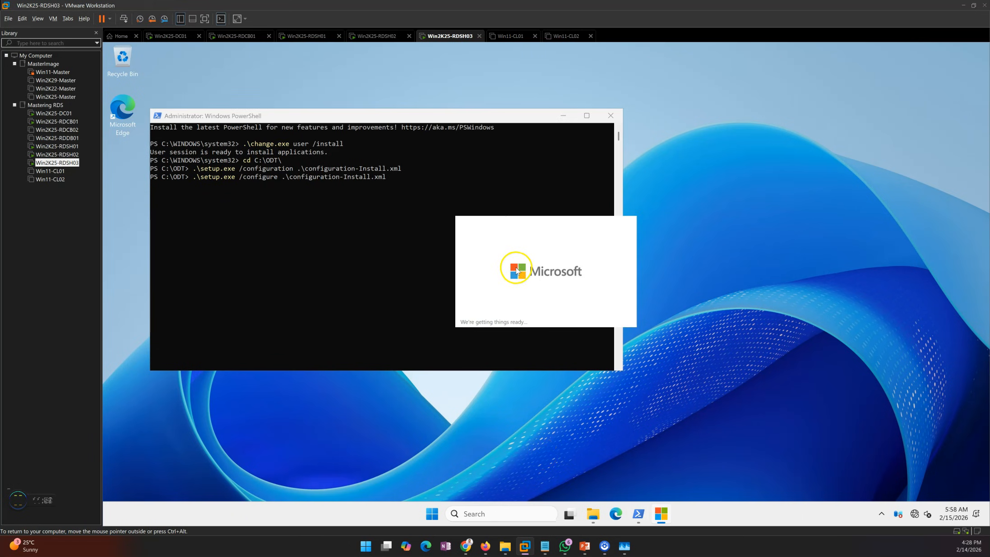
click(561, 116)
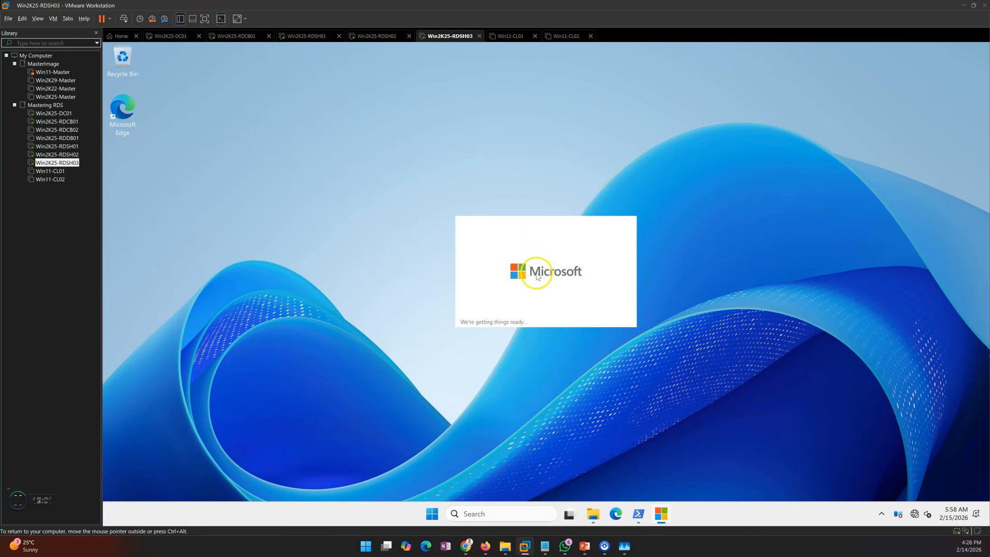
Check the Office installation progress on each session host virtual machine
click(297, 36)
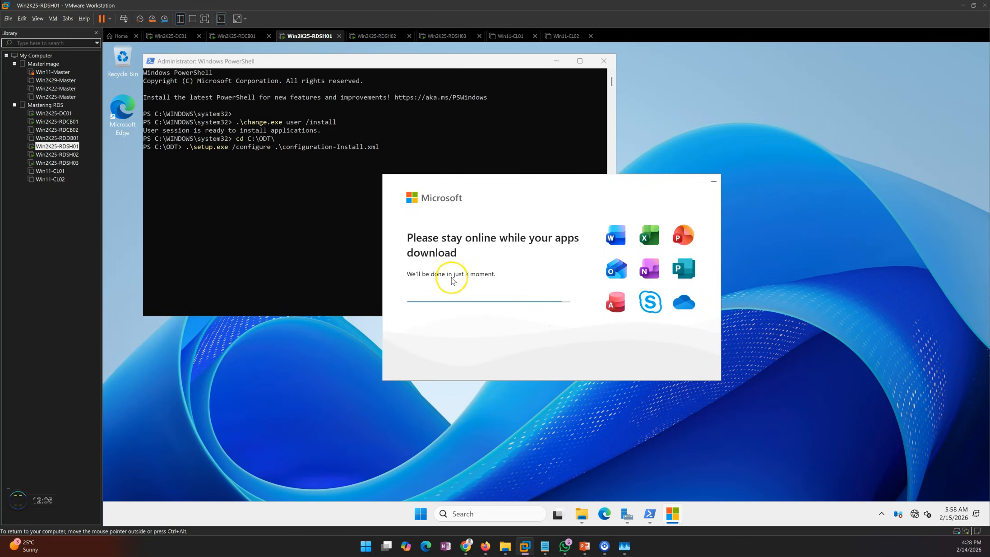
click(370, 36)
click(445, 36)
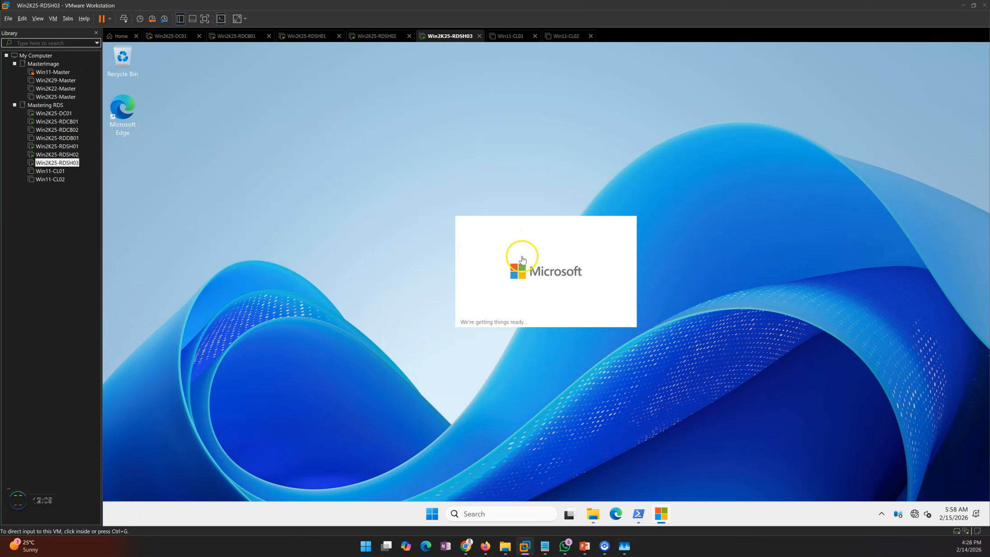
click(309, 36)
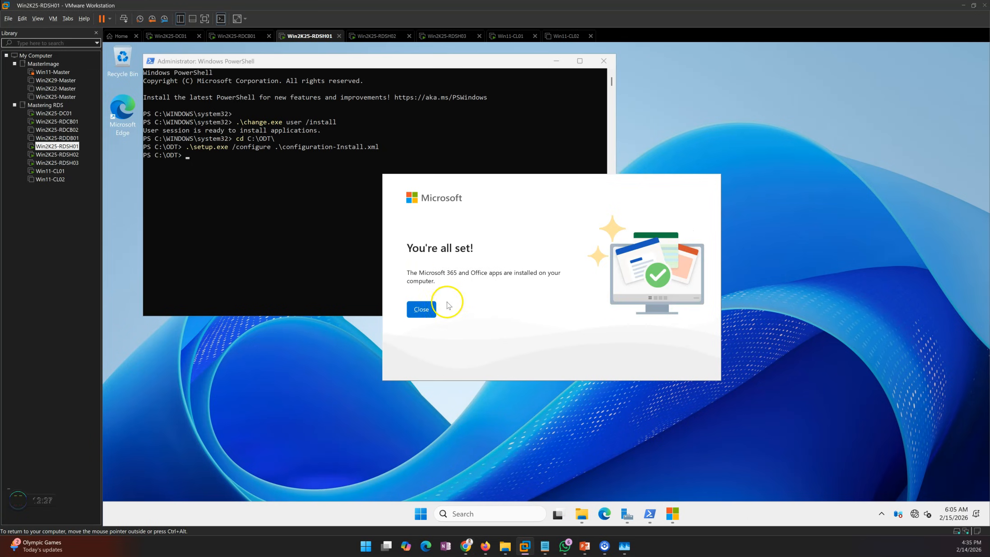
Close the Office completion dialog and PowerShell window on Win2K25-RDSH01 and check the Start menu for the new apps
click(419, 310)
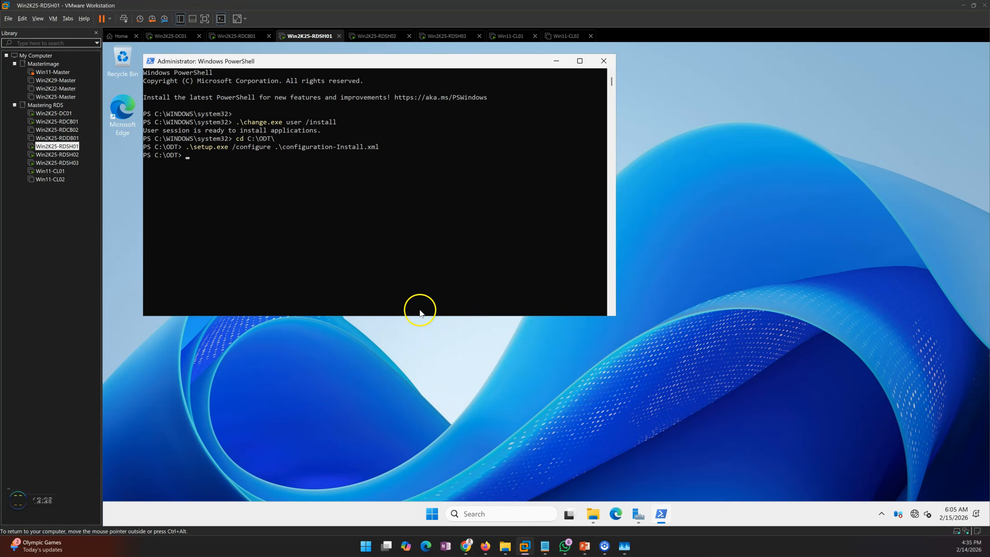
click(603, 60)
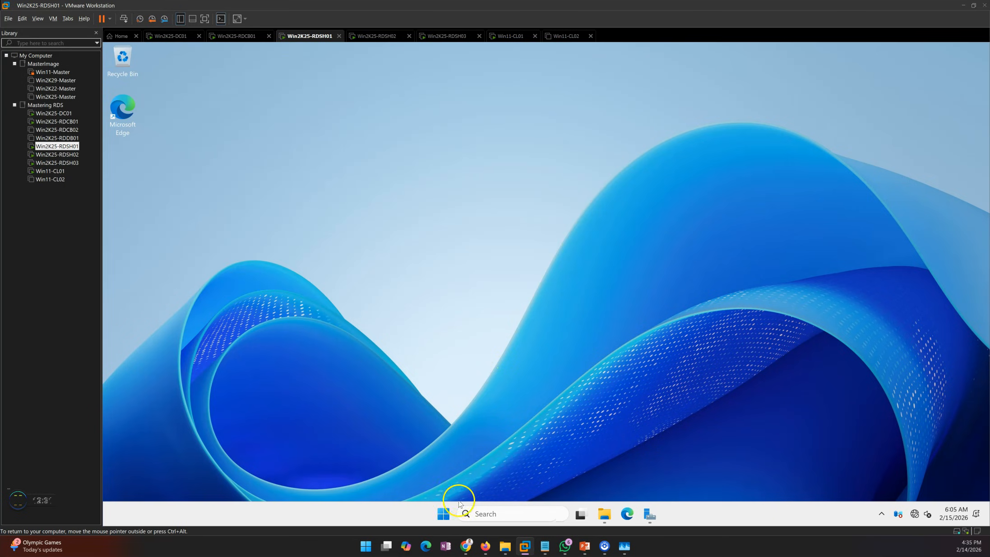
click(443, 513)
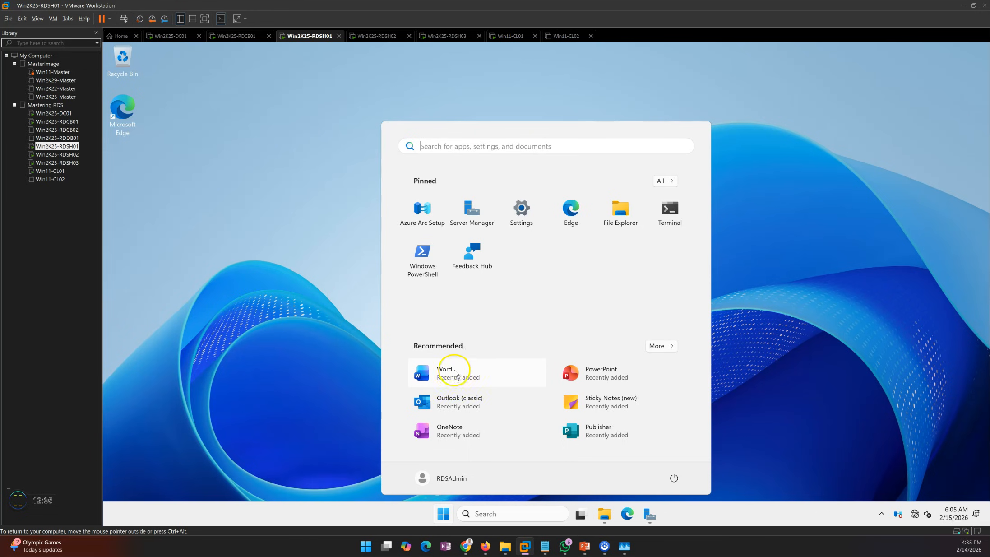
Close the Office completion dialogs on Win2K25-RDSH02 and Win2K25-RDSH03
click(363, 35)
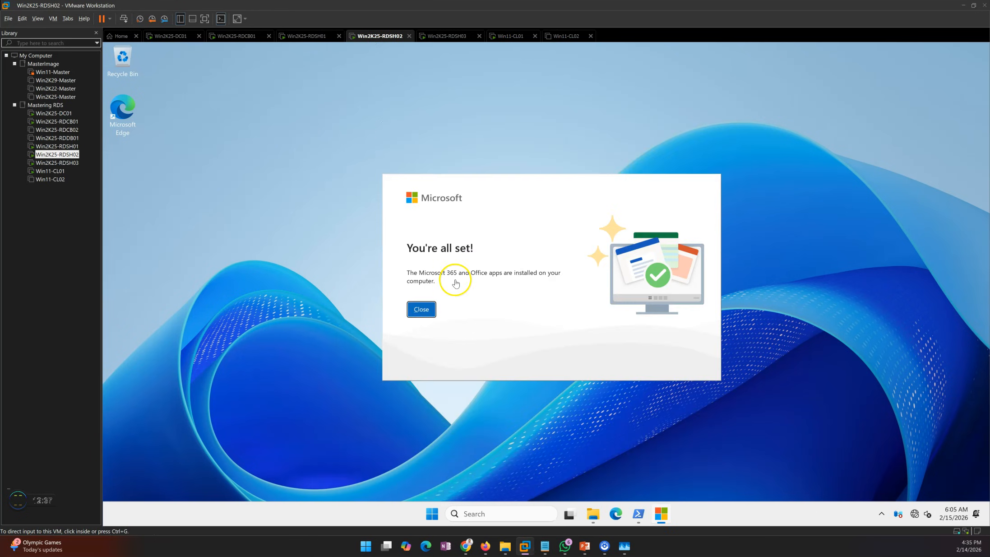
click(421, 308)
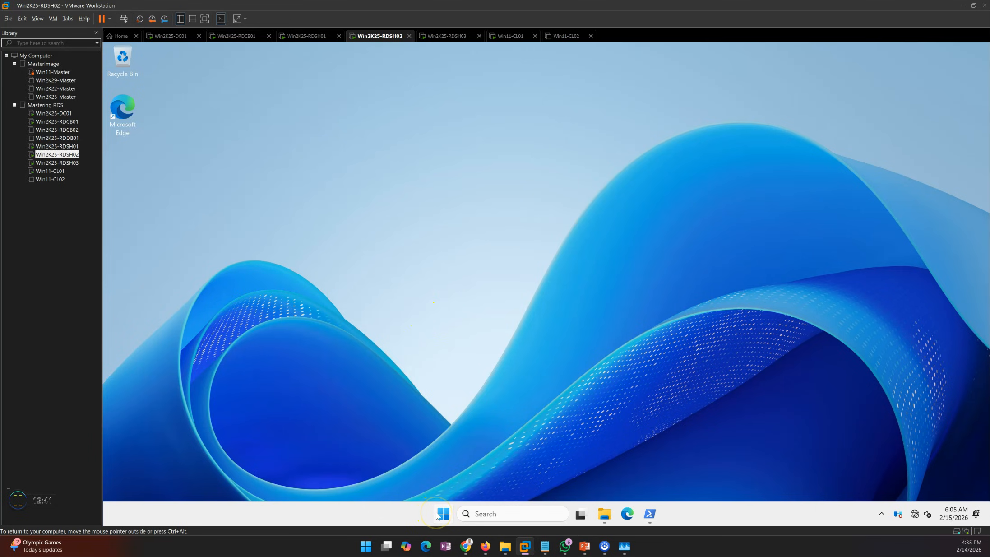
click(441, 515)
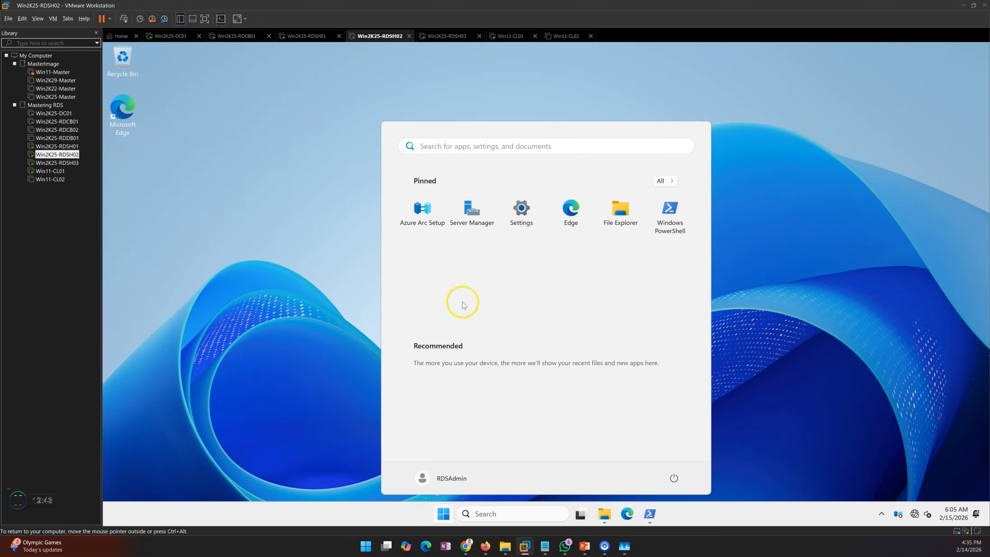
click(455, 37)
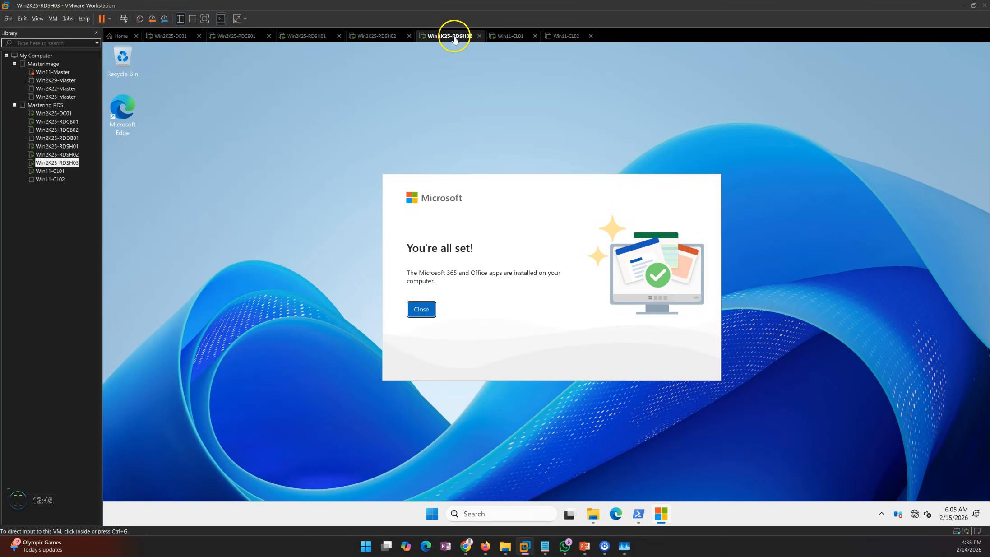
click(421, 316)
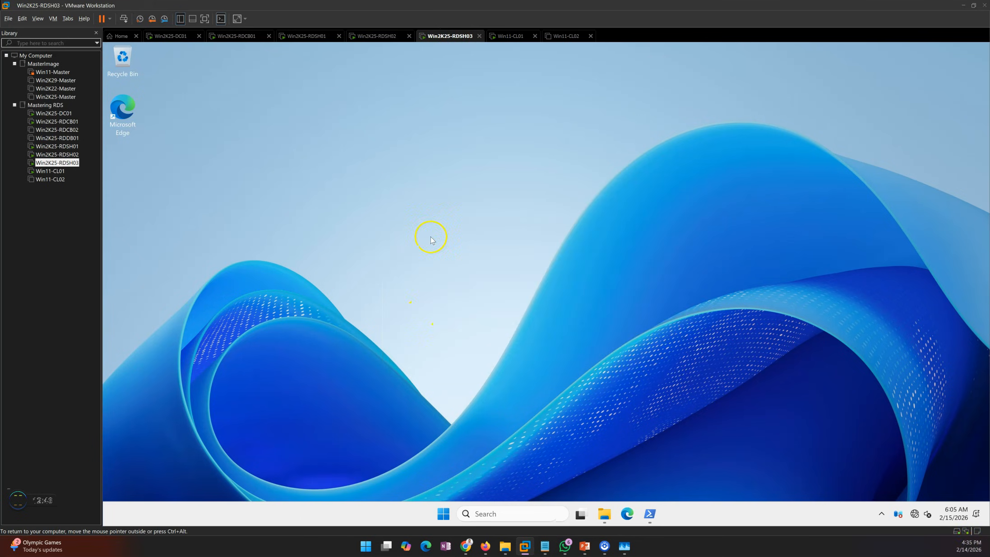
On Win2K25-RDSH01, open Control Panel's Programs and Features to review the installed Microsoft 365 Apps
click(311, 35)
click(589, 278)
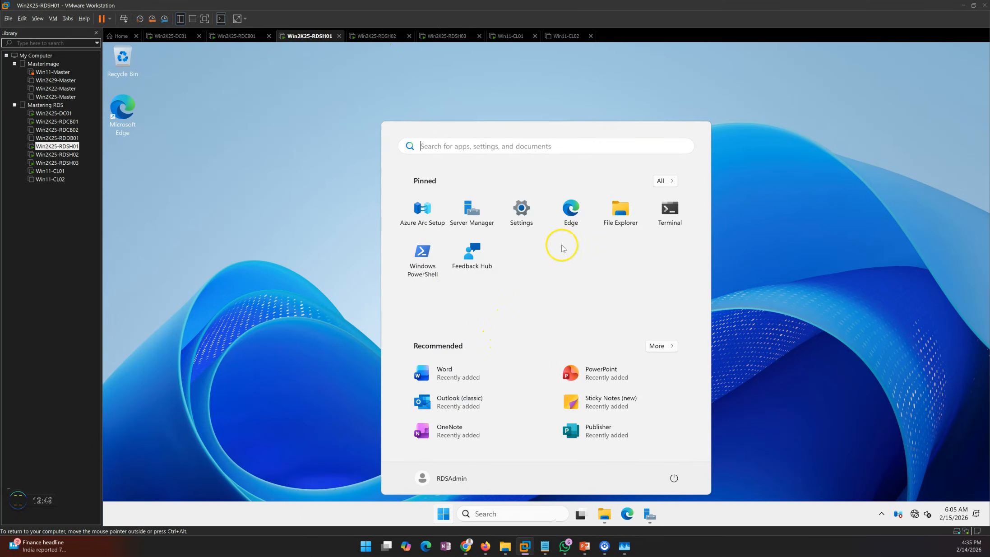
click(465, 150)
text(con)
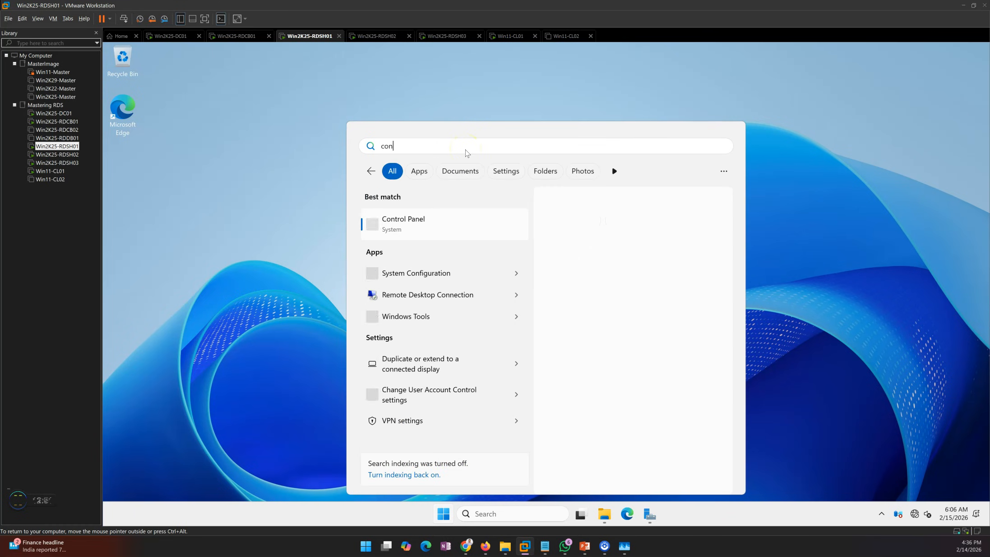
click(458, 228)
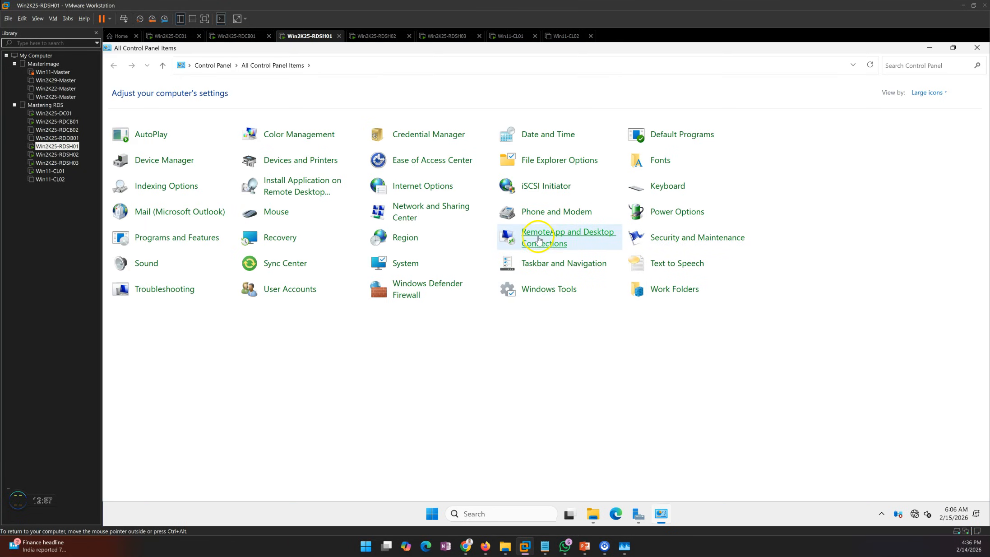
click(191, 238)
click(271, 156)
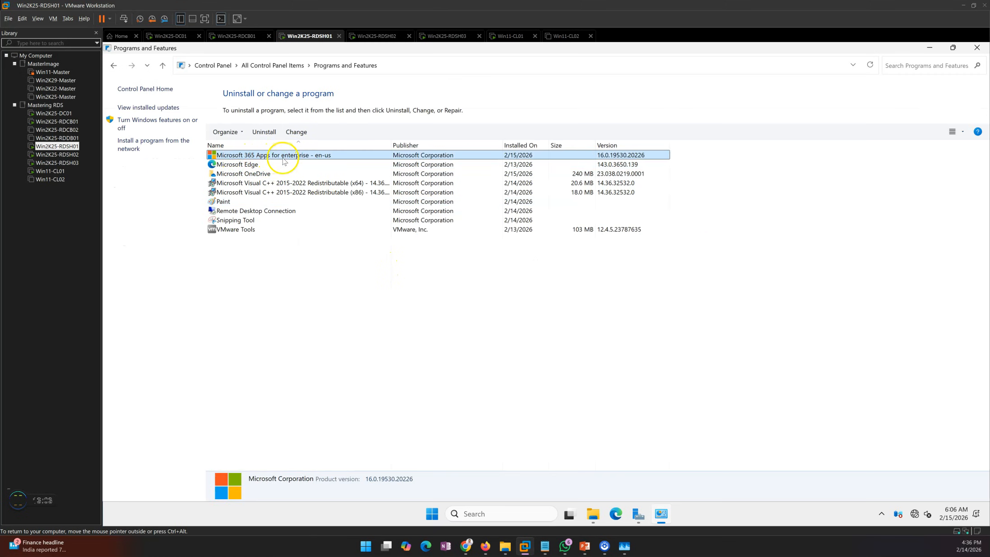
On Win2K25-RDSH02, open Control Panel, switch to Large icons view and open Programs and Features
click(385, 35)
click(448, 146)
text(cont)
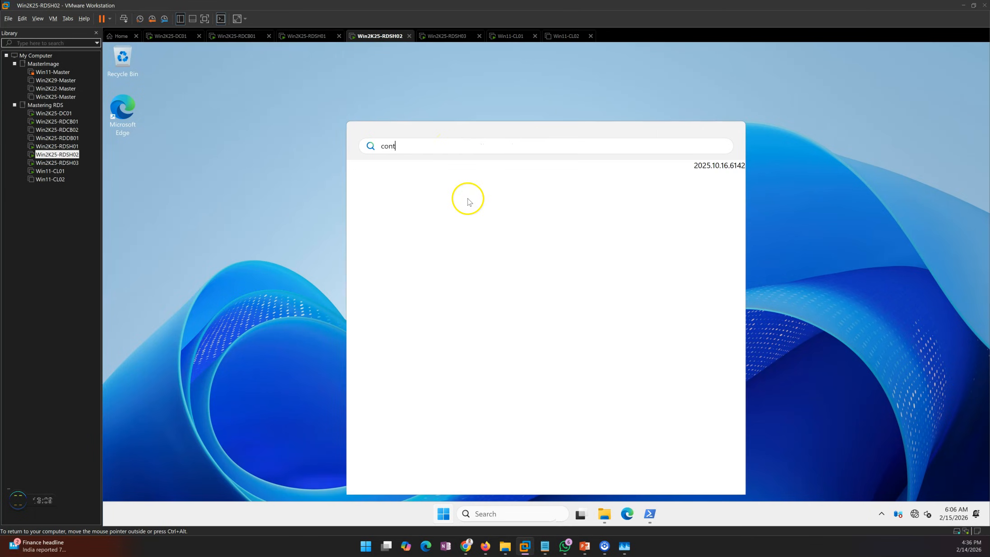
click(433, 231)
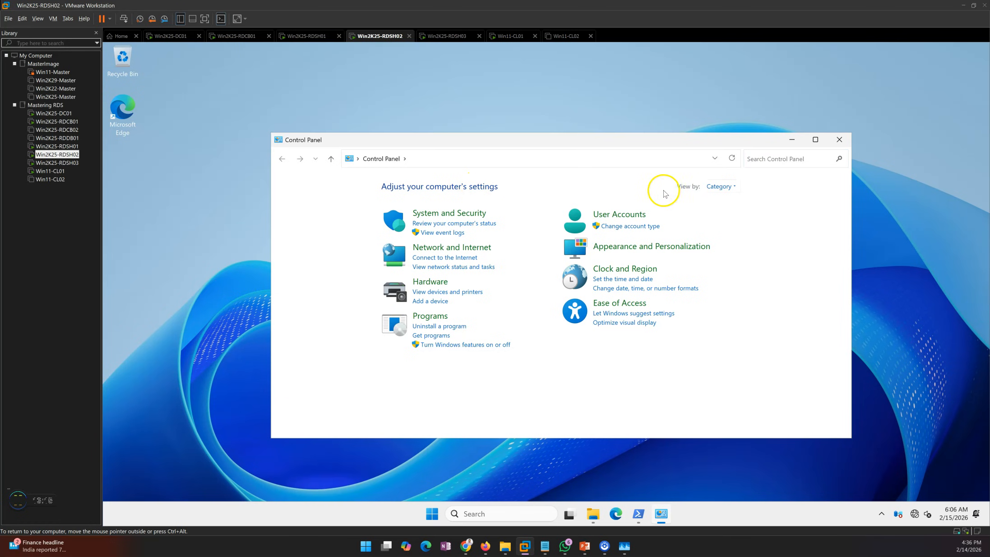
click(722, 188)
click(728, 214)
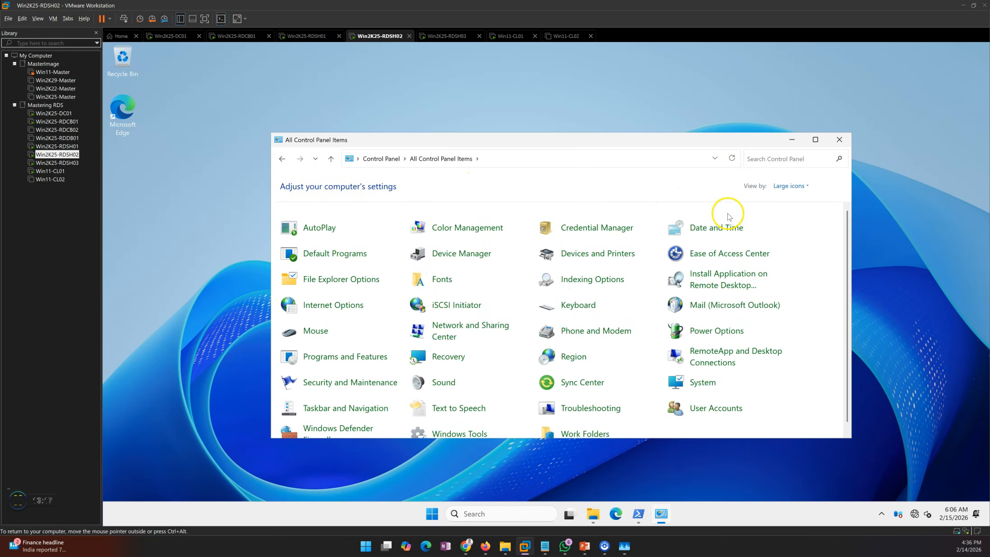
click(361, 358)
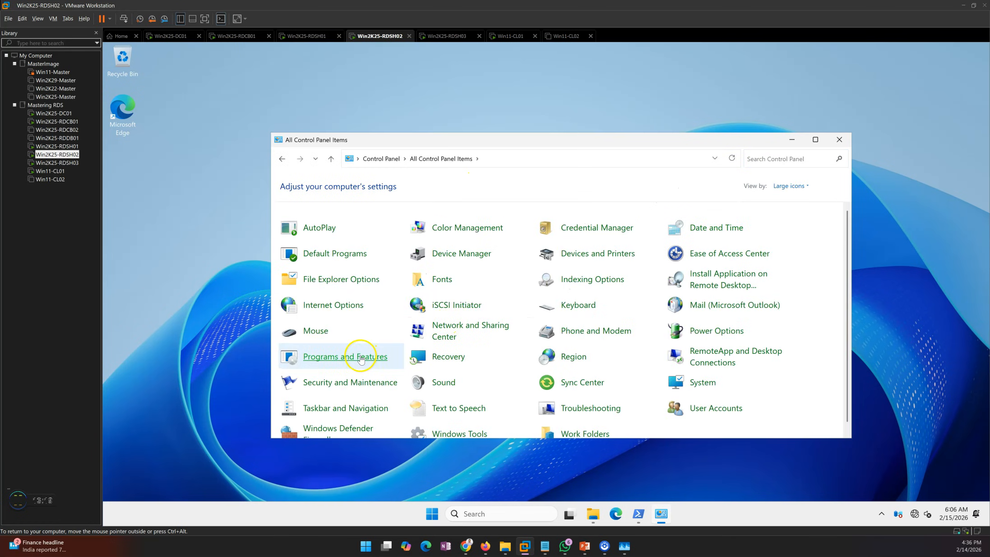
Review the installed Microsoft 365 Apps in Programs and Features on Win2K25-RDSH02, then close the window
click(406, 248)
click(564, 364)
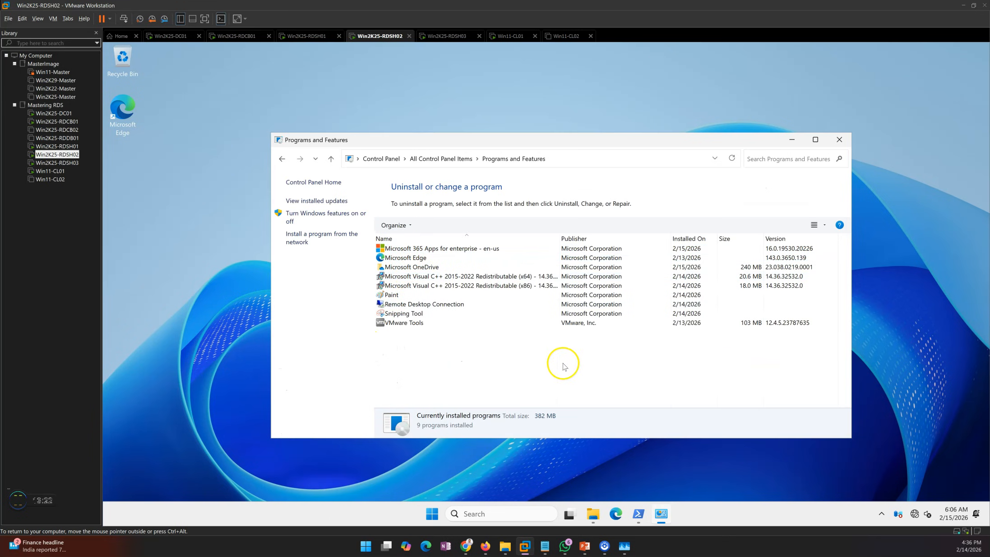
click(839, 141)
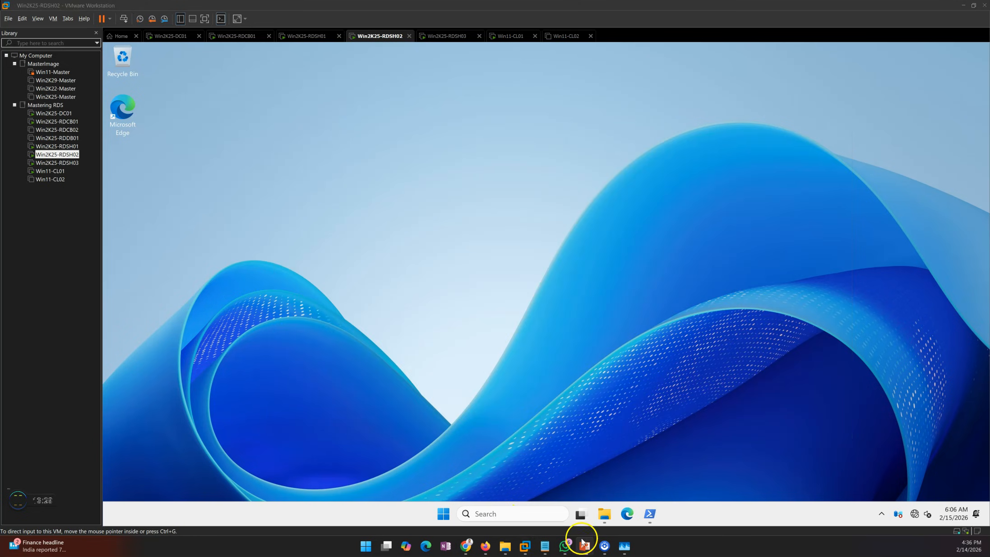
View the deployment phases slide in the presentation, then return to VMware Workstation
click(582, 543)
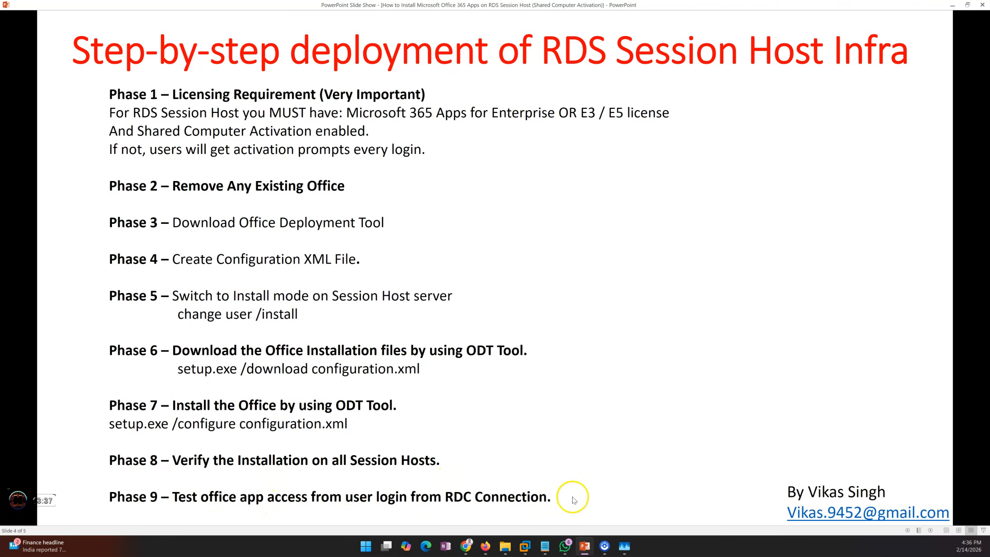
click(589, 548)
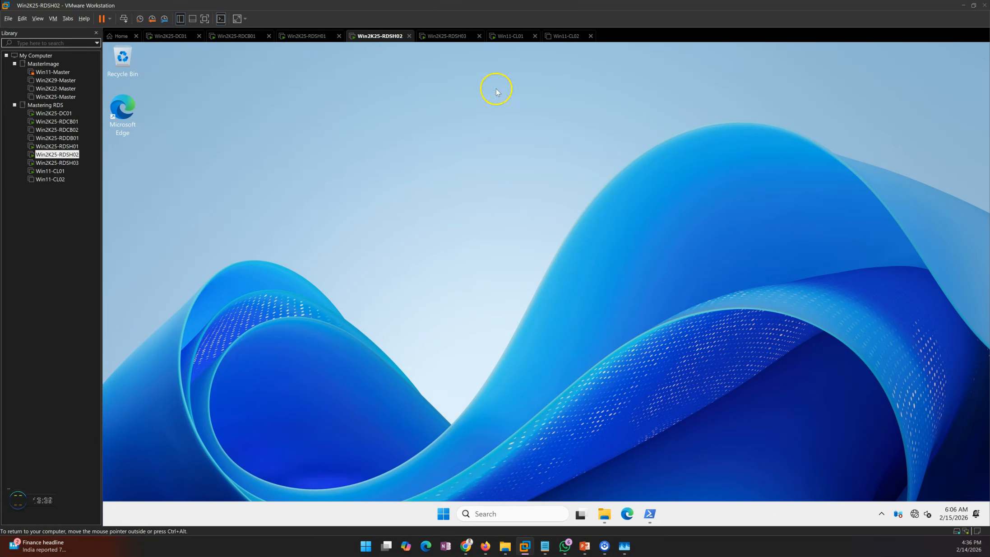
On Win11-CL01, open the cpub-RDS-Prod-RDS-Prod-CmsRdsh connection file from Downloads and connect past the security warning
click(509, 40)
click(488, 267)
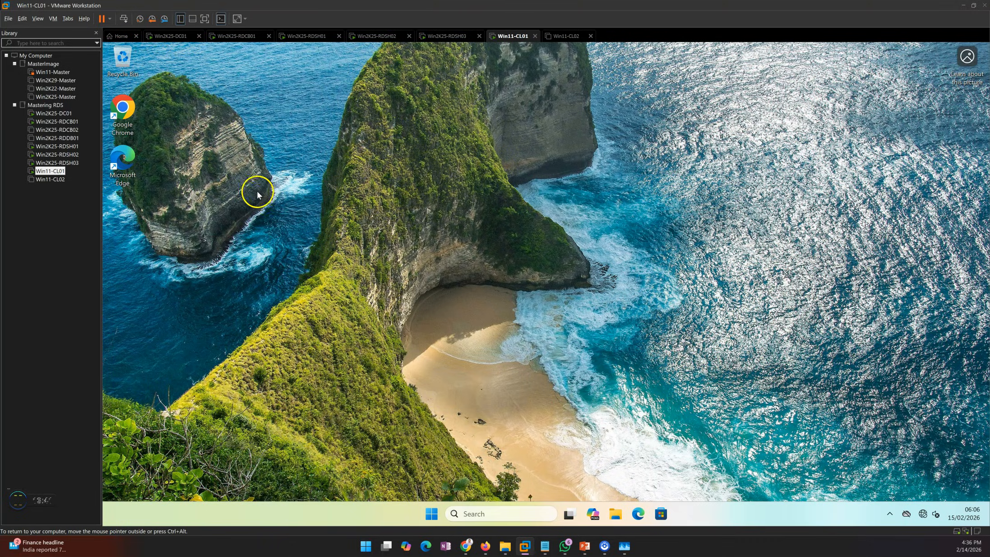
click(613, 521)
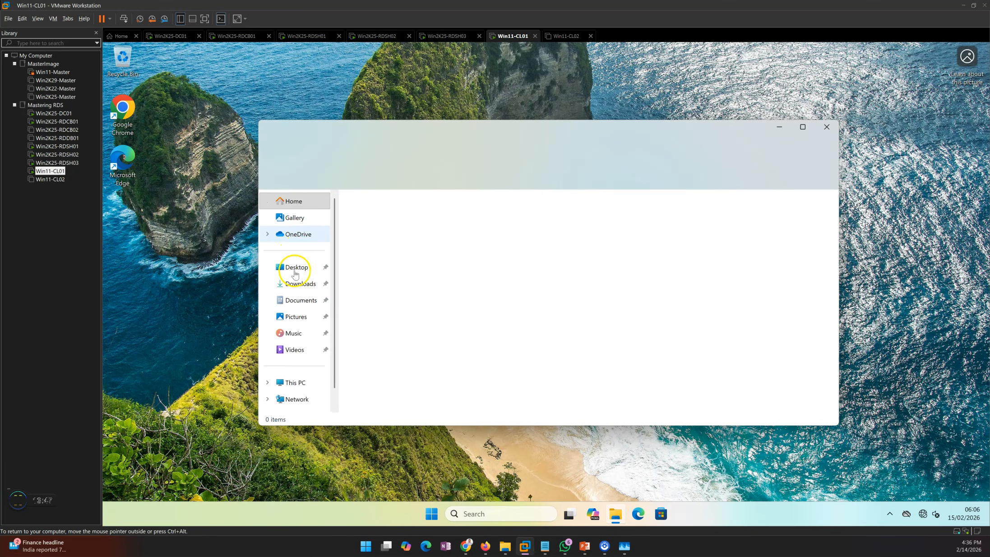
click(296, 283)
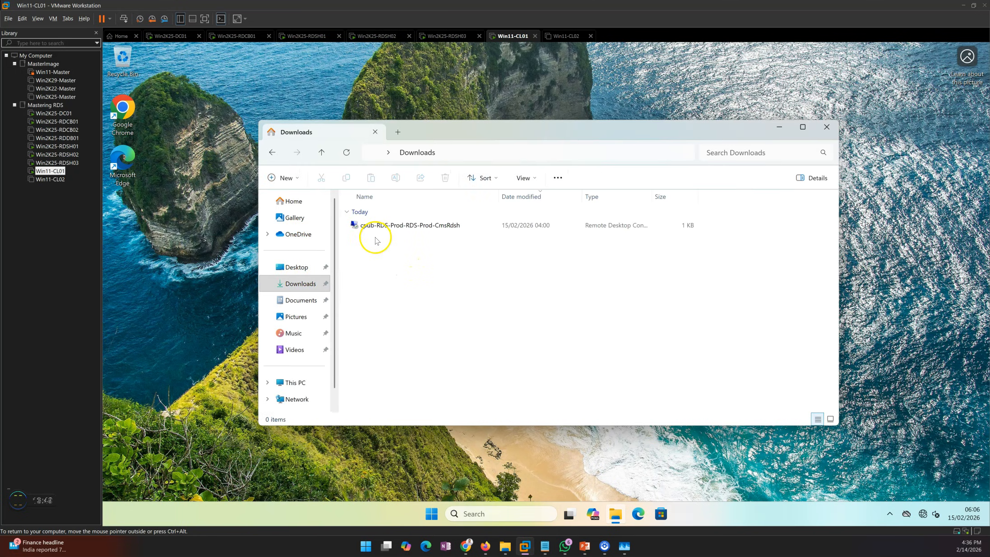
click(395, 225)
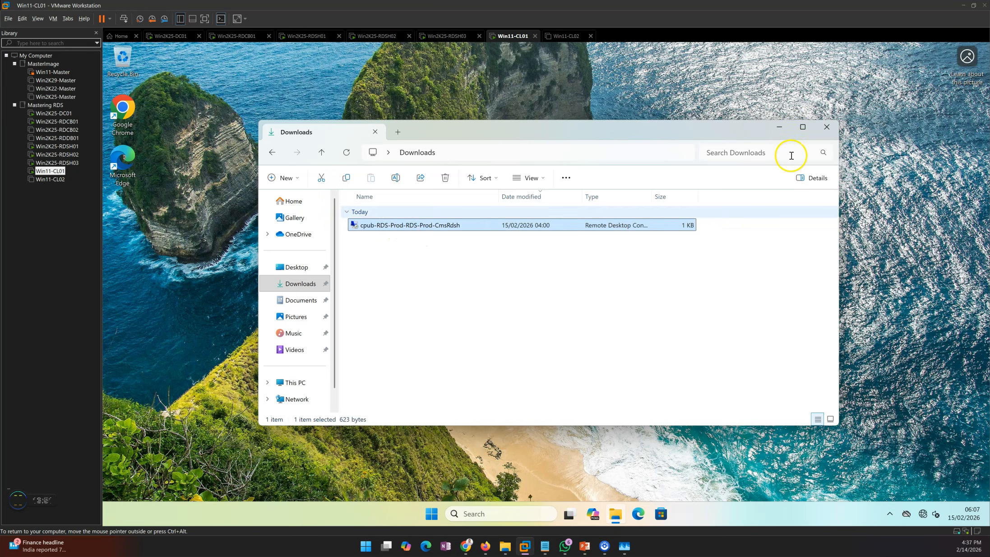
click(780, 127)
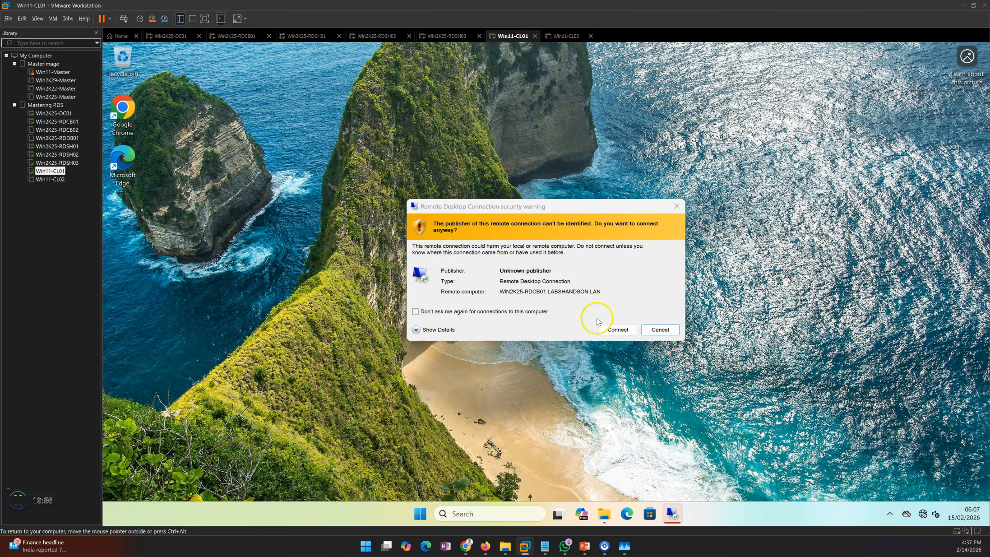
click(616, 328)
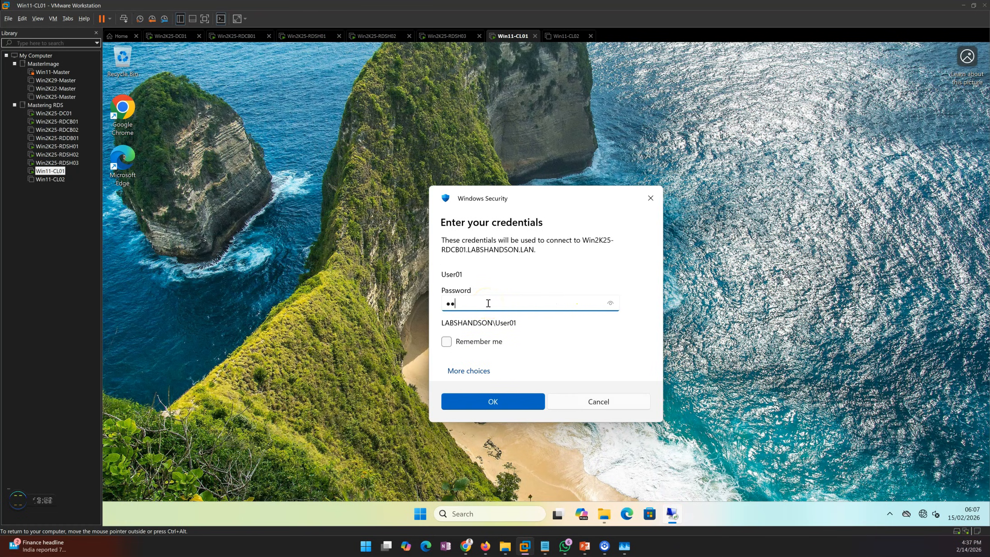
Enter the user account password to sign in to the RDS-Prod remote desktop session
key(Return)
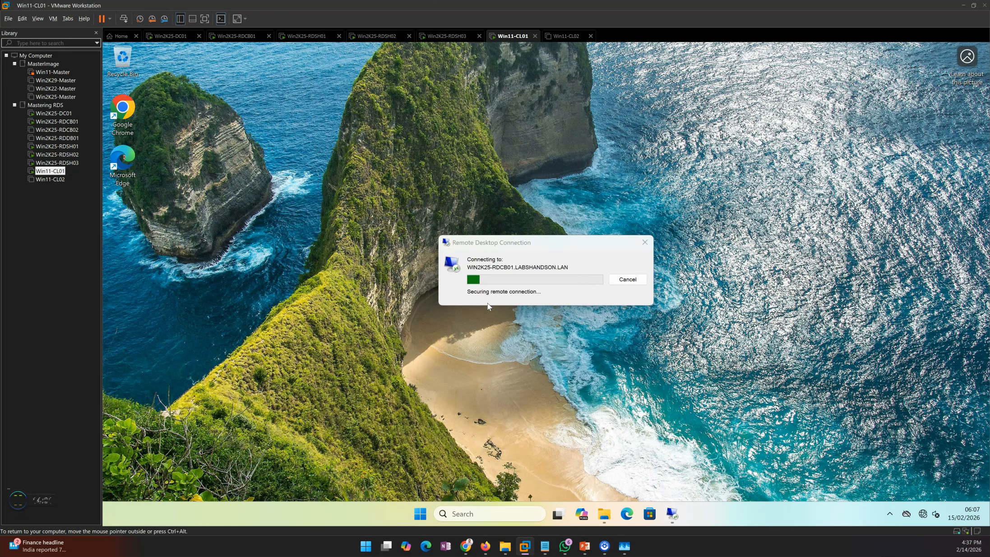
drag(511, 239, 468, 170)
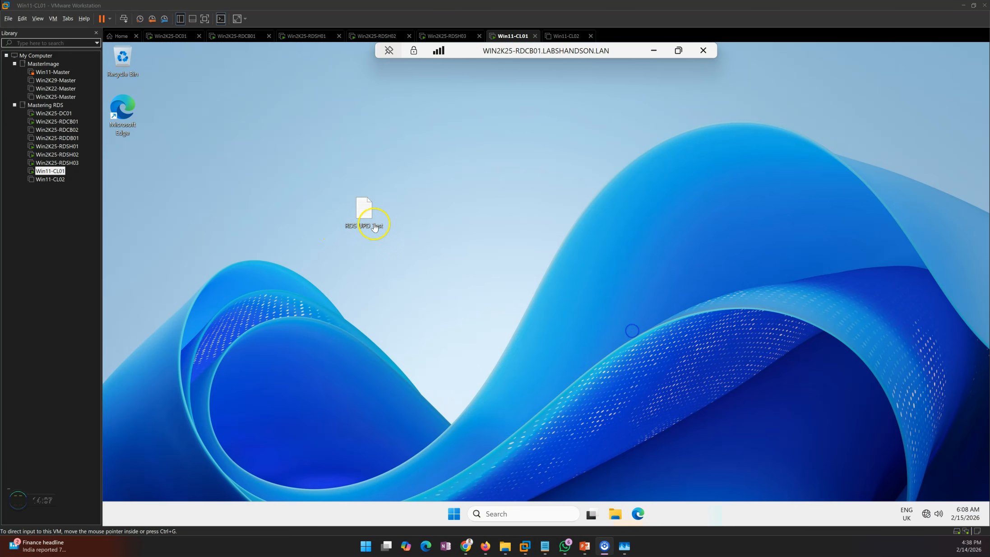
click(359, 219)
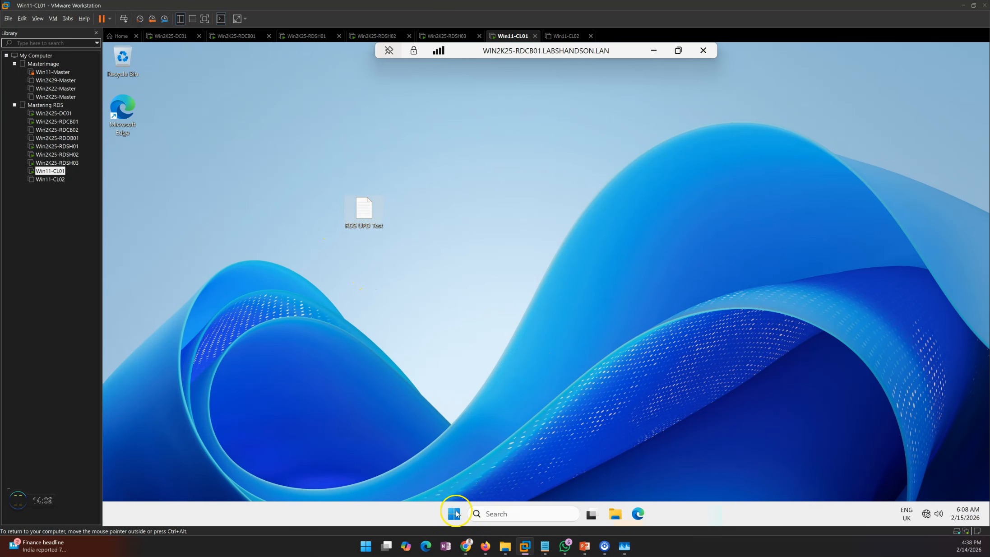
Search for Word from the Start menu in the remote session and launch it
click(453, 513)
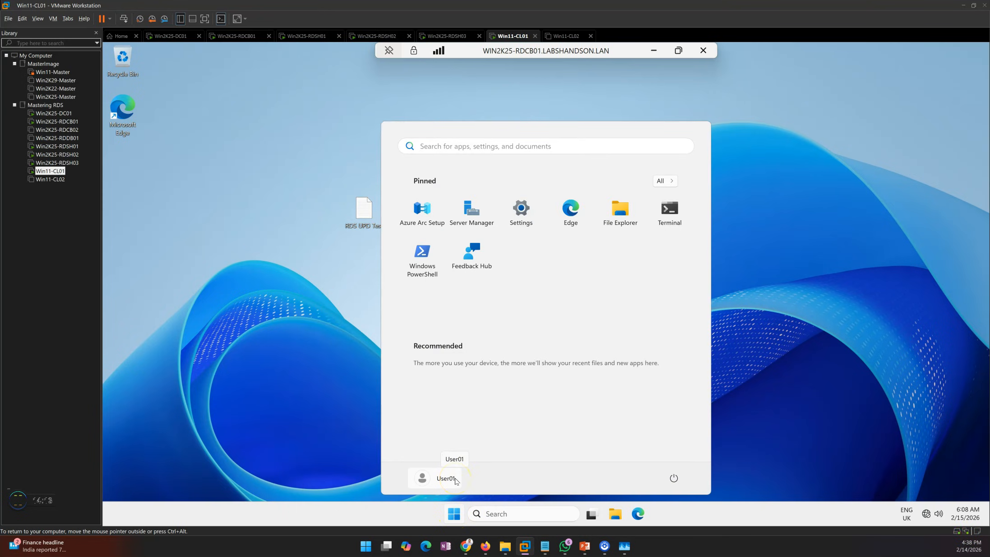
text(word)
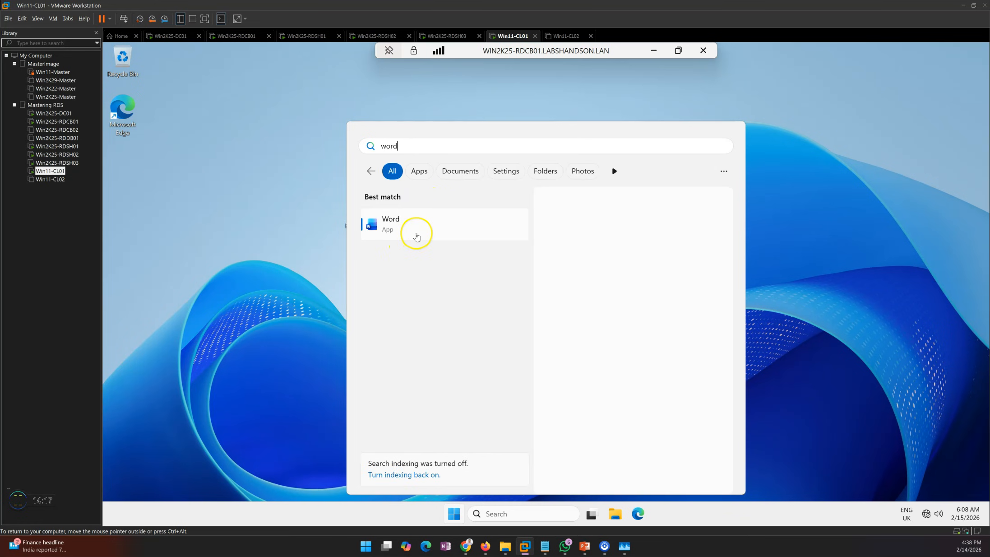
click(409, 228)
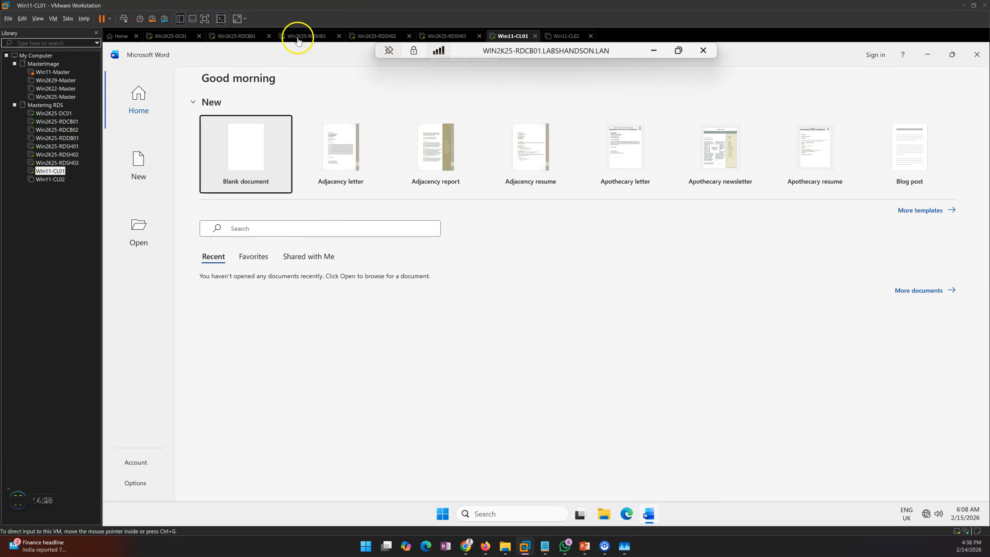
On Win2K25-RDCB01 Server Manager, open the RDS-Prod collection, refresh its connections and select the test user's session
click(246, 39)
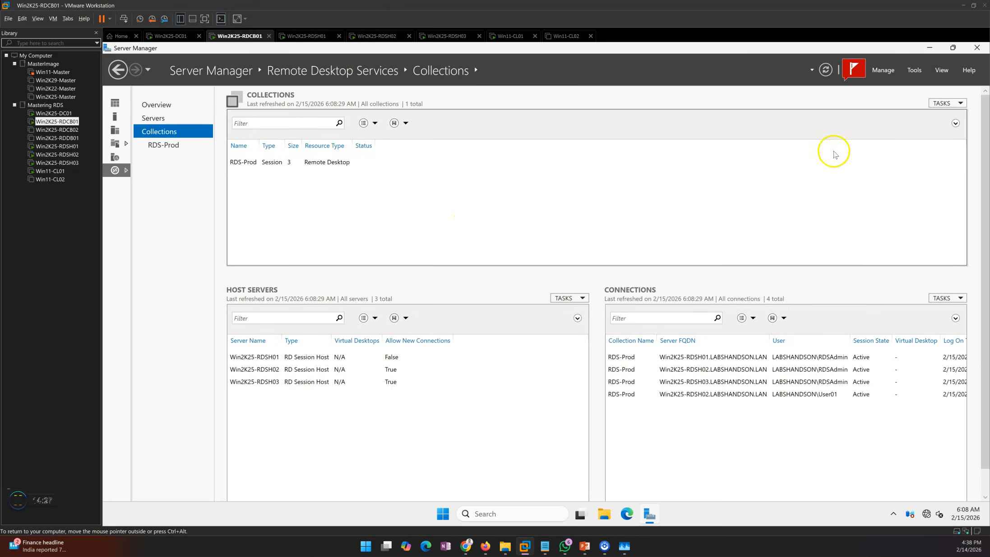
click(189, 146)
click(956, 103)
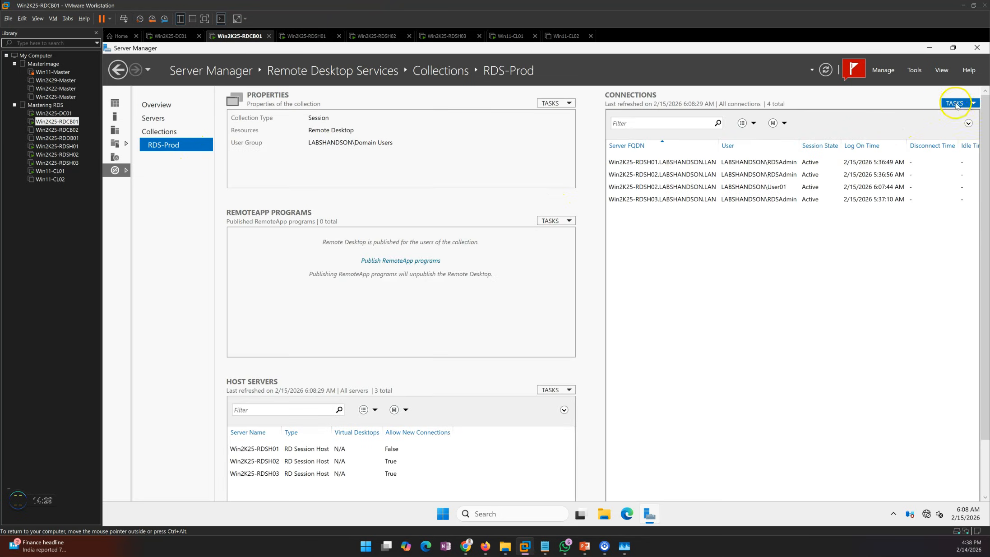
click(952, 115)
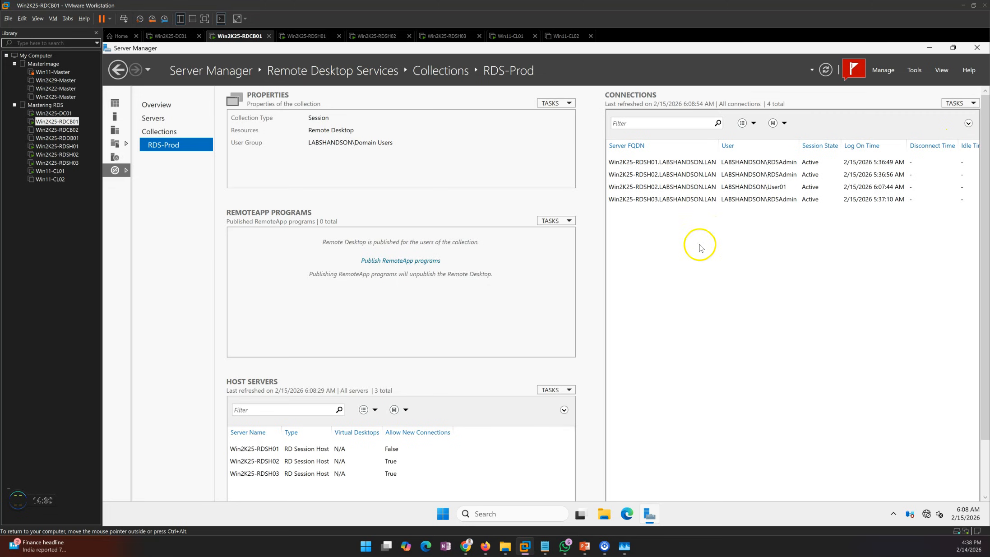
click(671, 191)
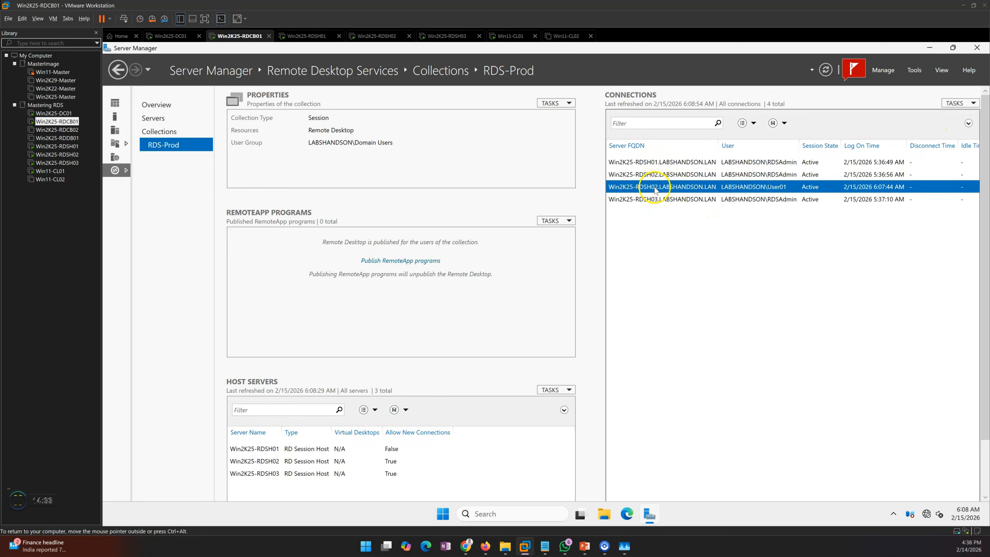
Switch to the presentation and advance to the closing slide
click(585, 546)
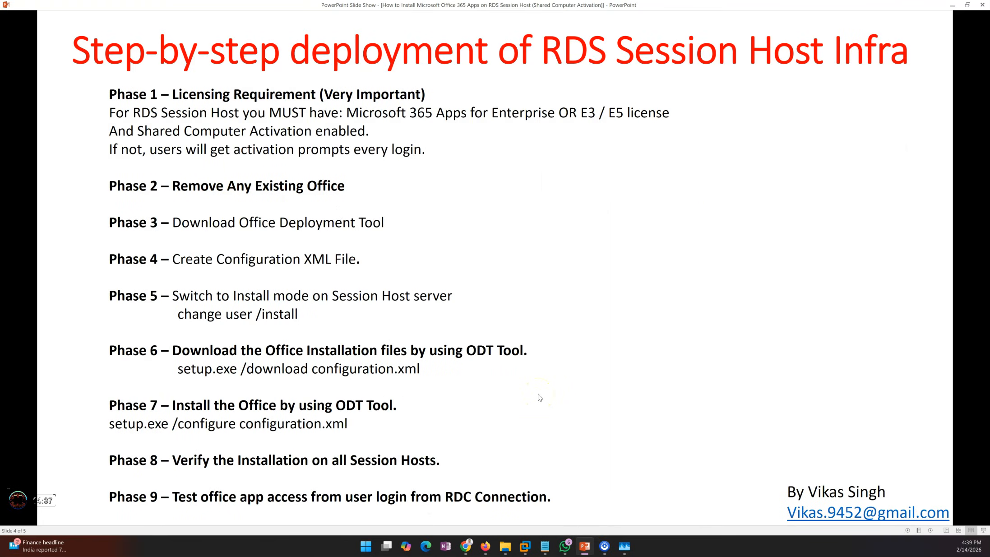
key(Right)
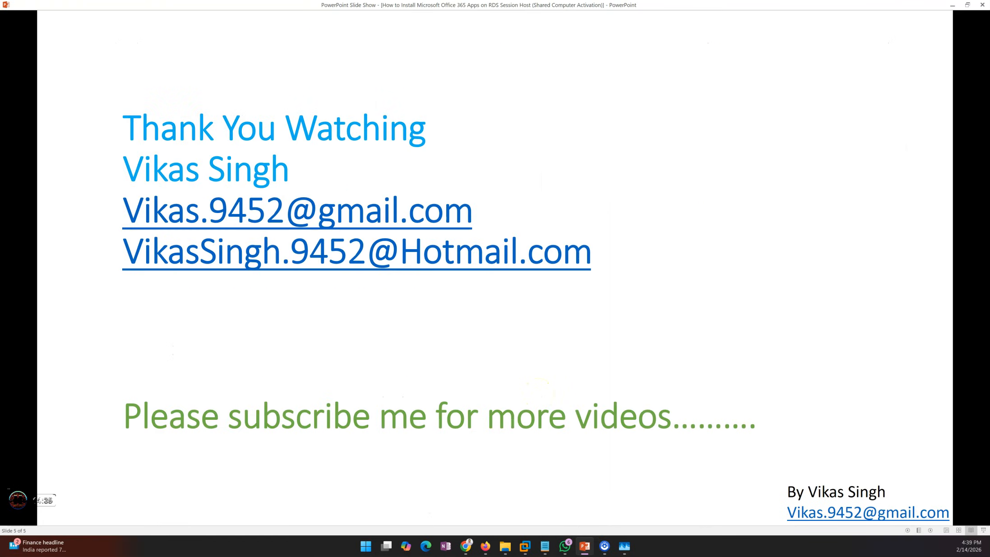